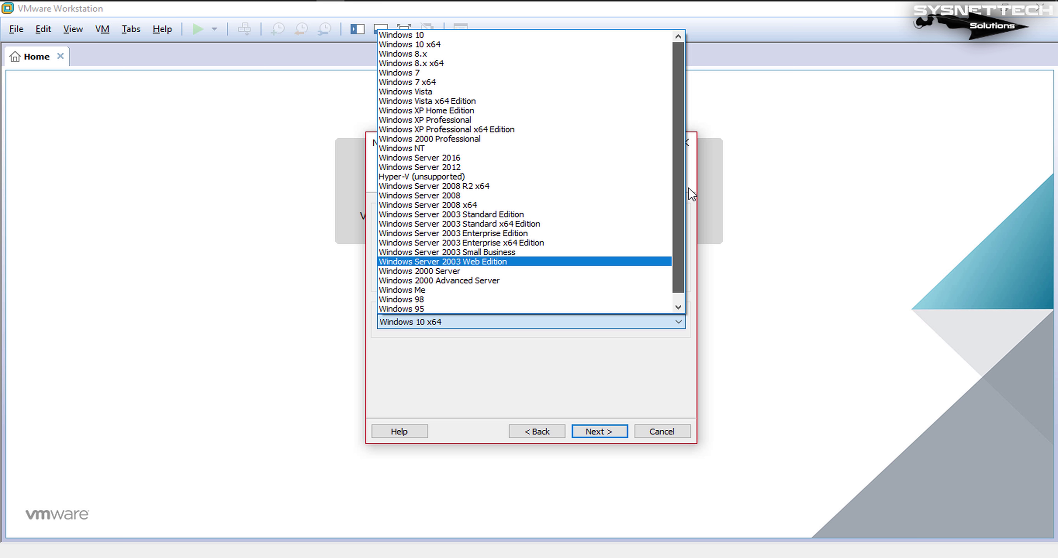
- Choose Windows Server 2016 as the guest operating system version and continue to naming the virtual machine
drag(684, 241, 679, 273)
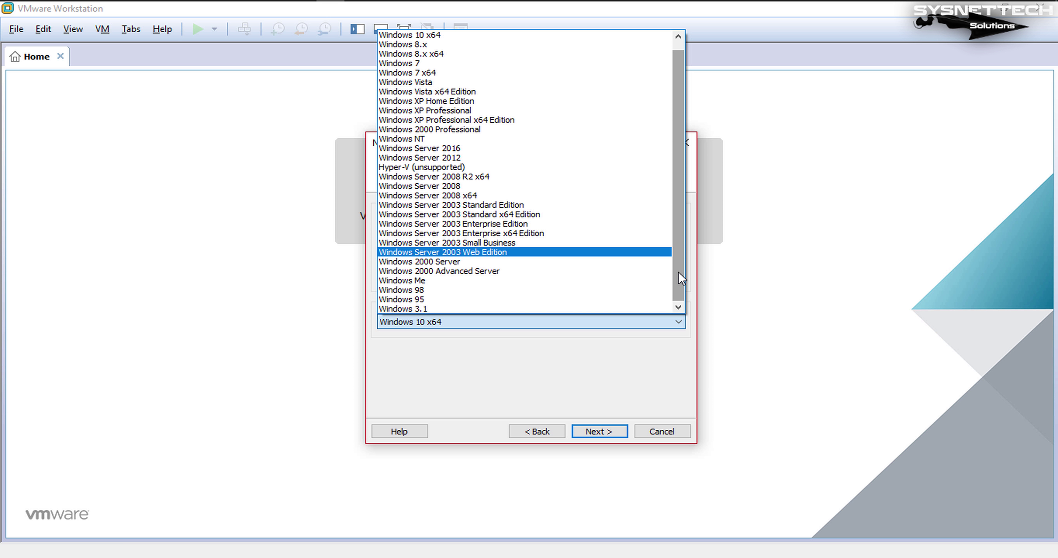
click(498, 147)
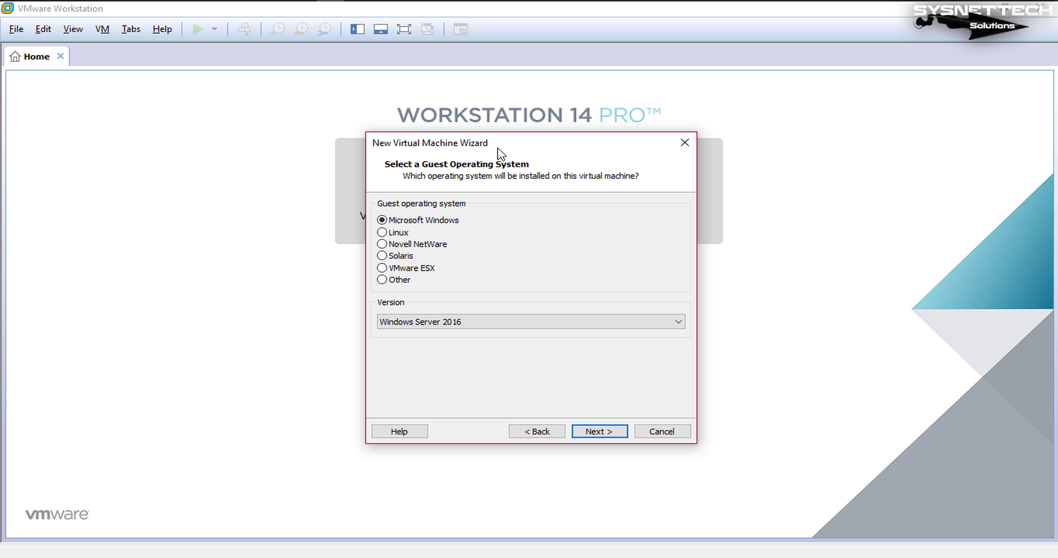
click(620, 434)
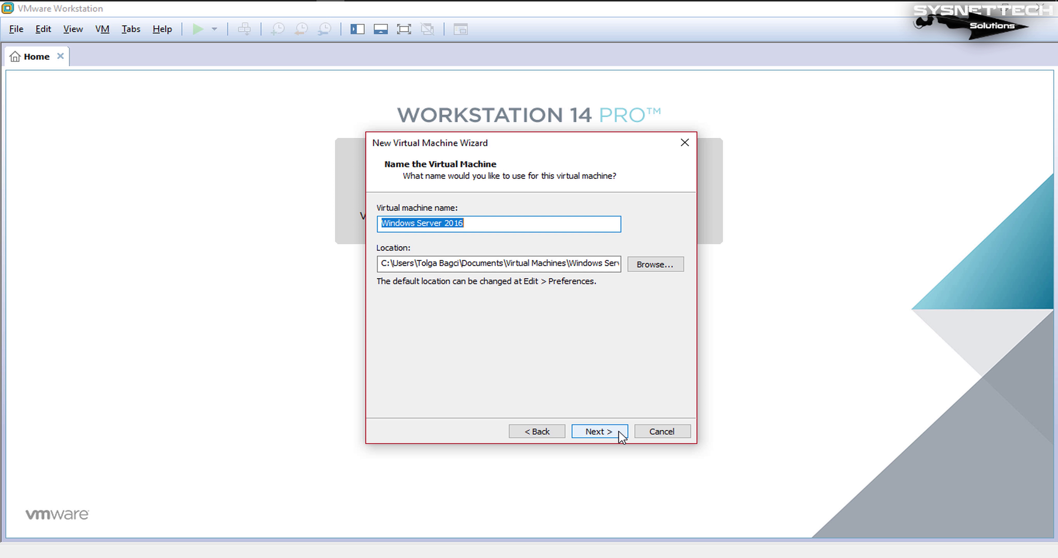
- Create a folder named WindowsServer2019 on the SYSNETTECHSolutions (F:) drive and set it as the virtual machine's location
click(656, 266)
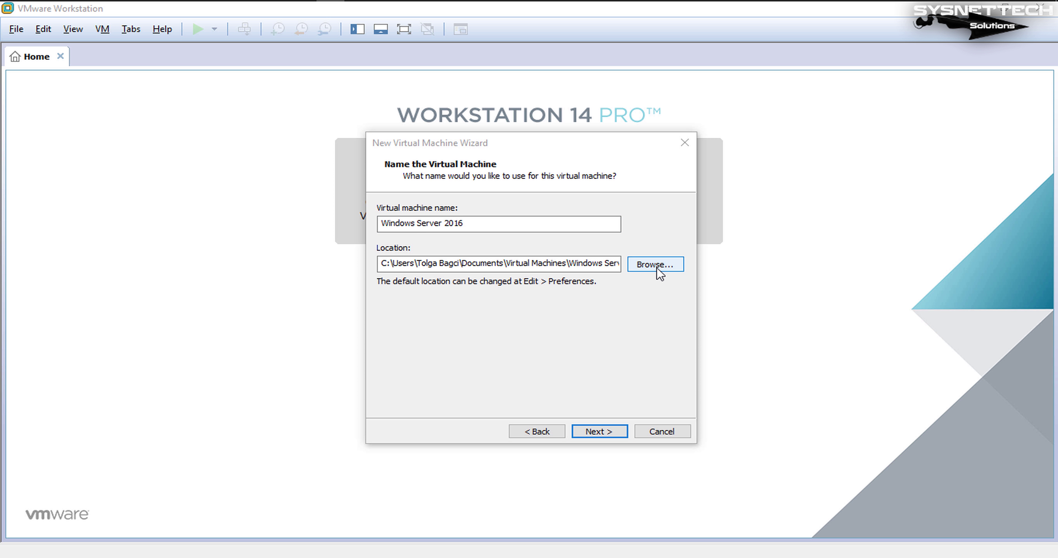
drag(589, 177, 762, 148)
scroll(788, 300, down, 2)
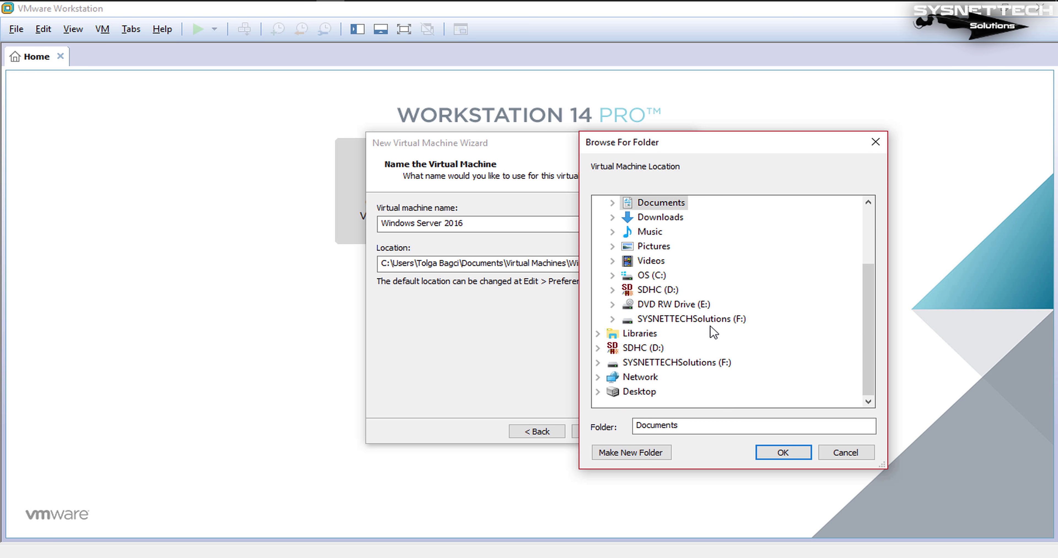
click(708, 324)
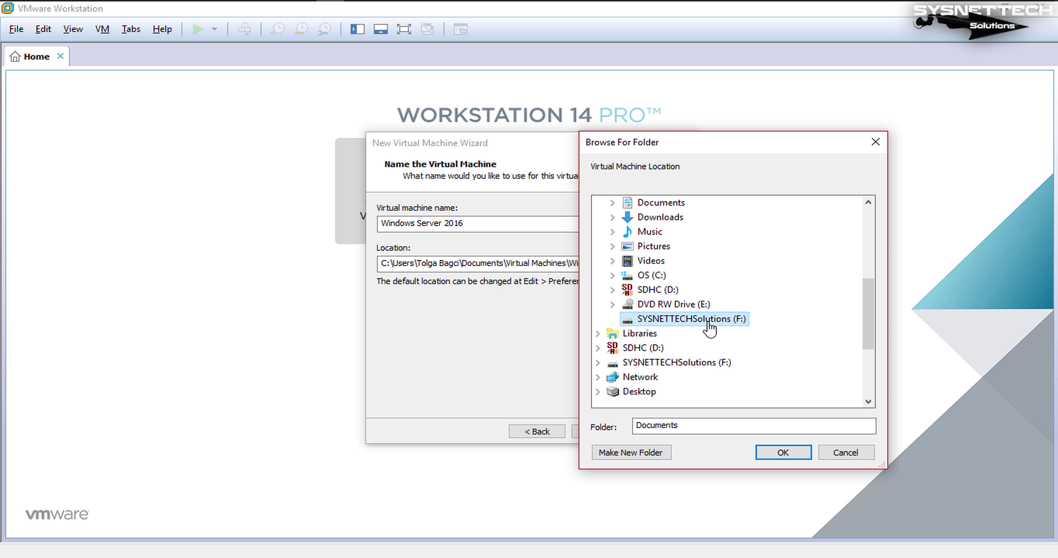
click(643, 452)
text(W)
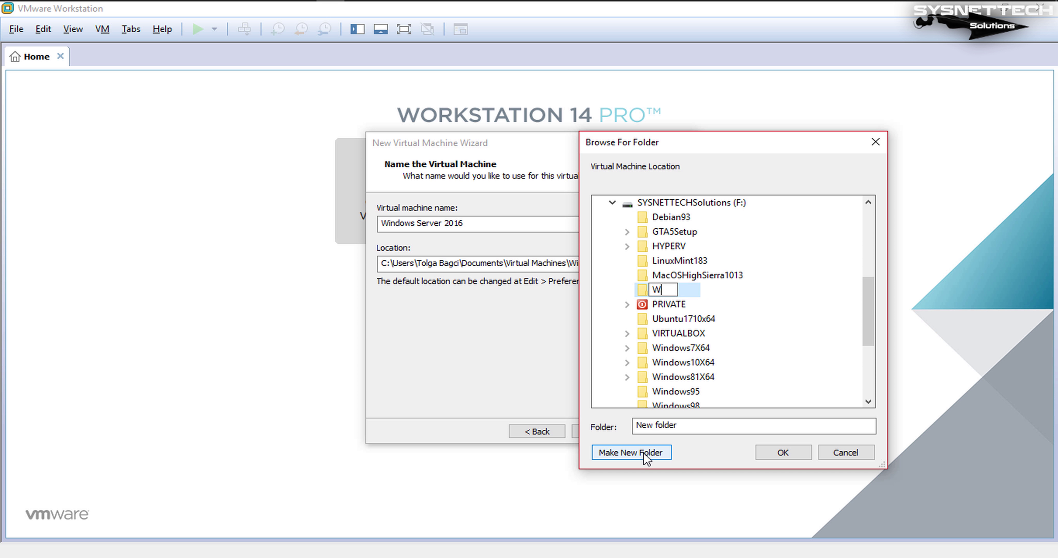
text(indowsServer2019)
key(ctrl+a)
key(ctrl+c)
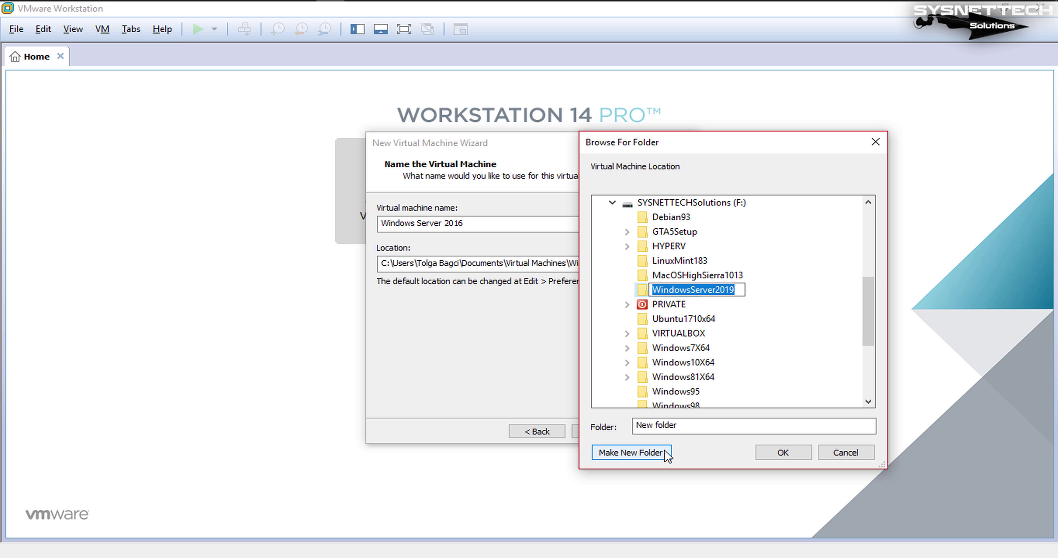
key(Return)
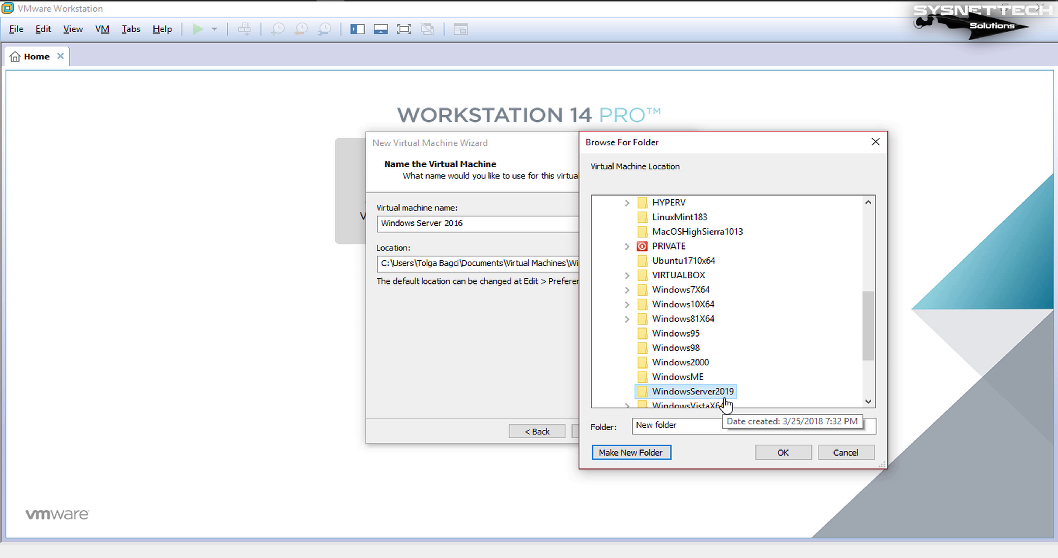
click(798, 455)
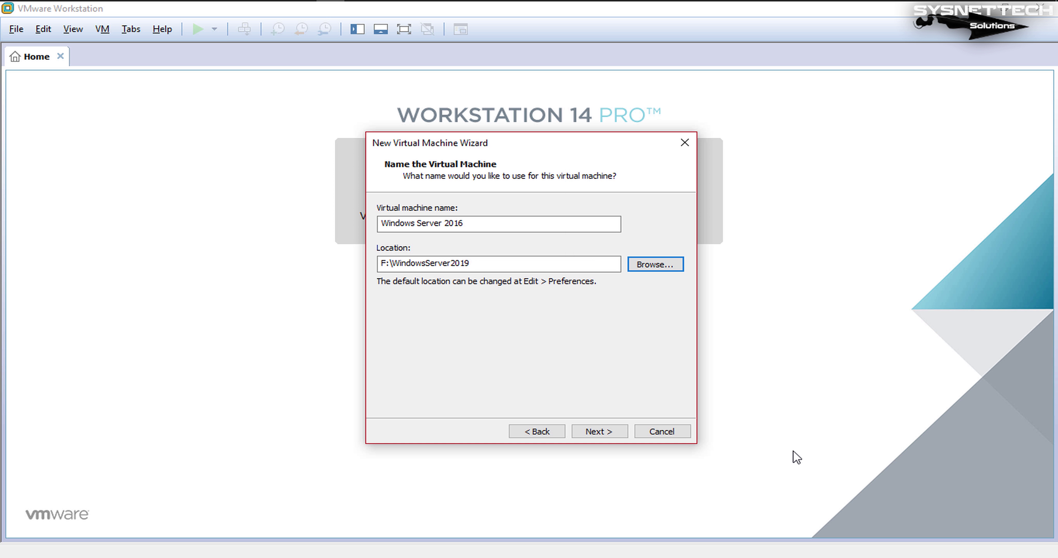
- Name the virtual machine WindowsServer2019 and keep UEFI as its firmware type
drag(502, 226, 358, 221)
key(ctrl+v)
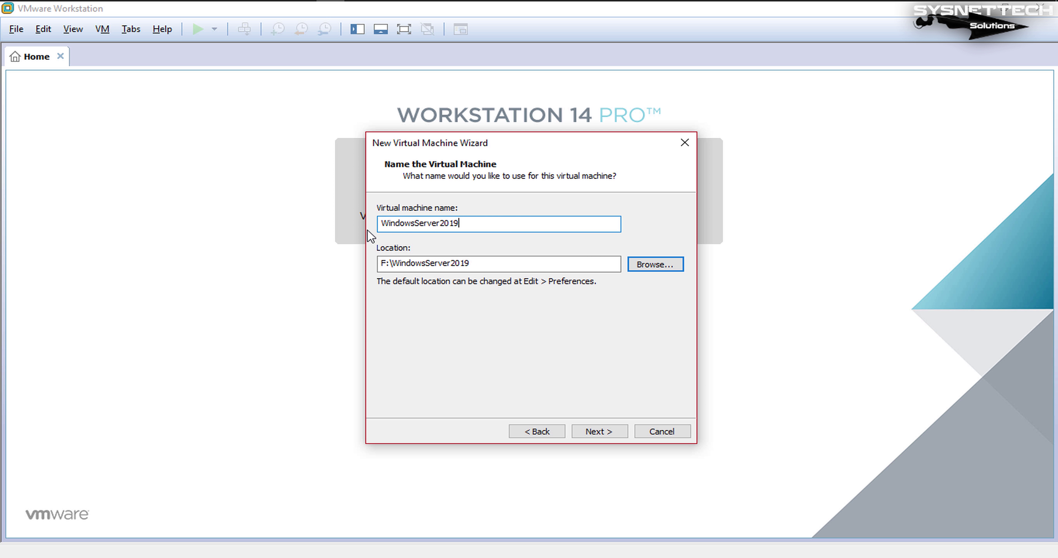
click(622, 437)
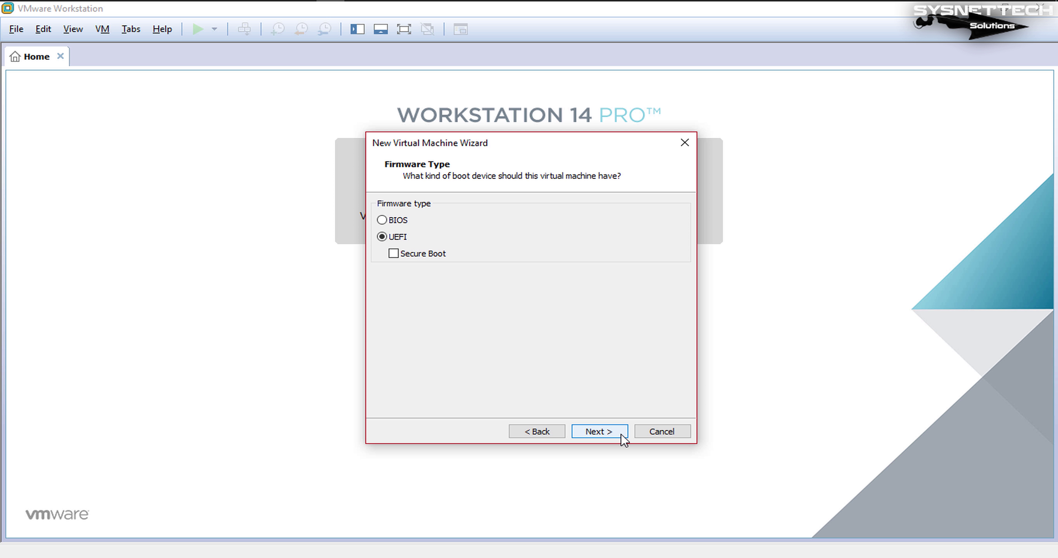
click(622, 438)
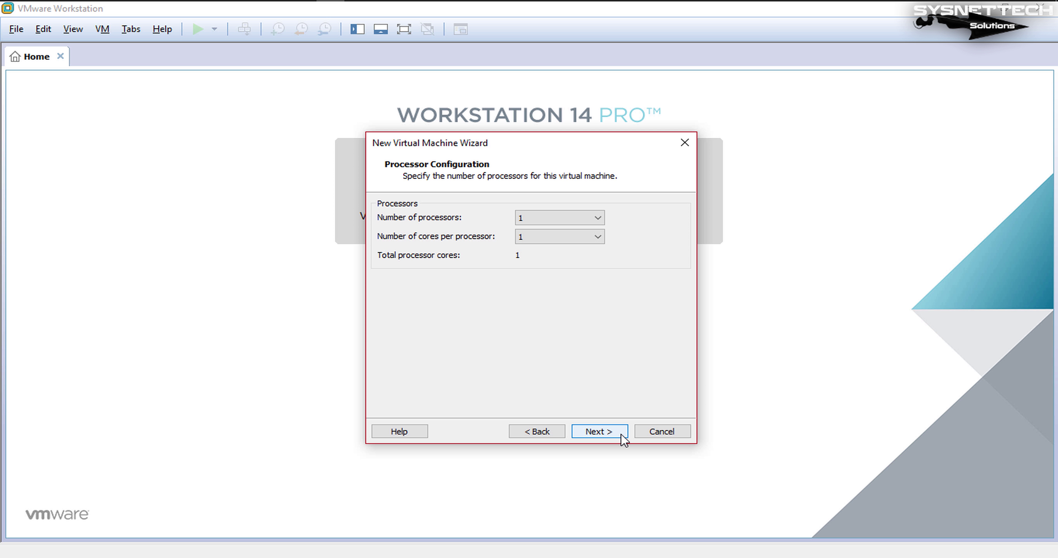
- Give the virtual machine 2 processors with 4 cores each and 4096 MB of memory
click(594, 221)
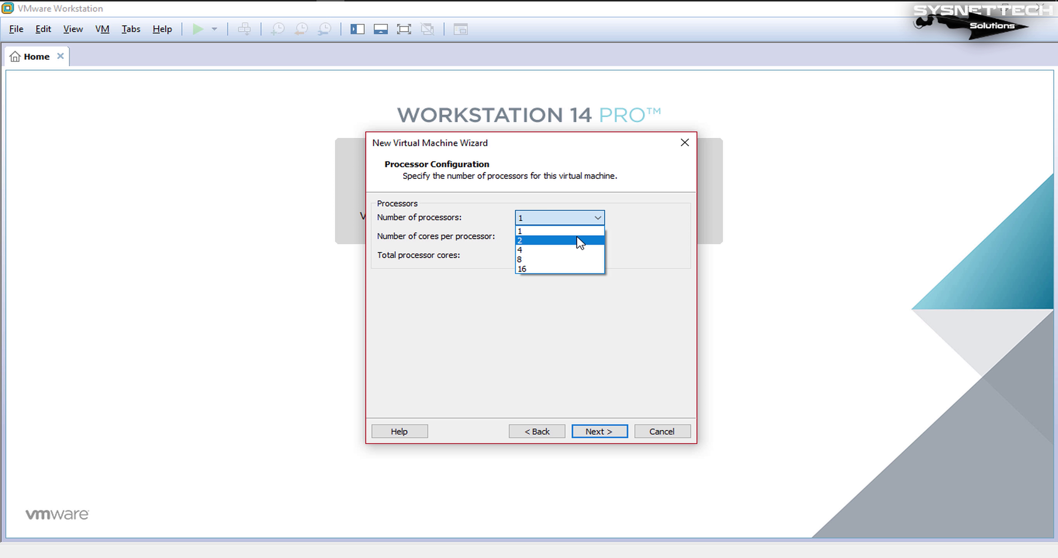
click(580, 241)
click(594, 237)
click(575, 268)
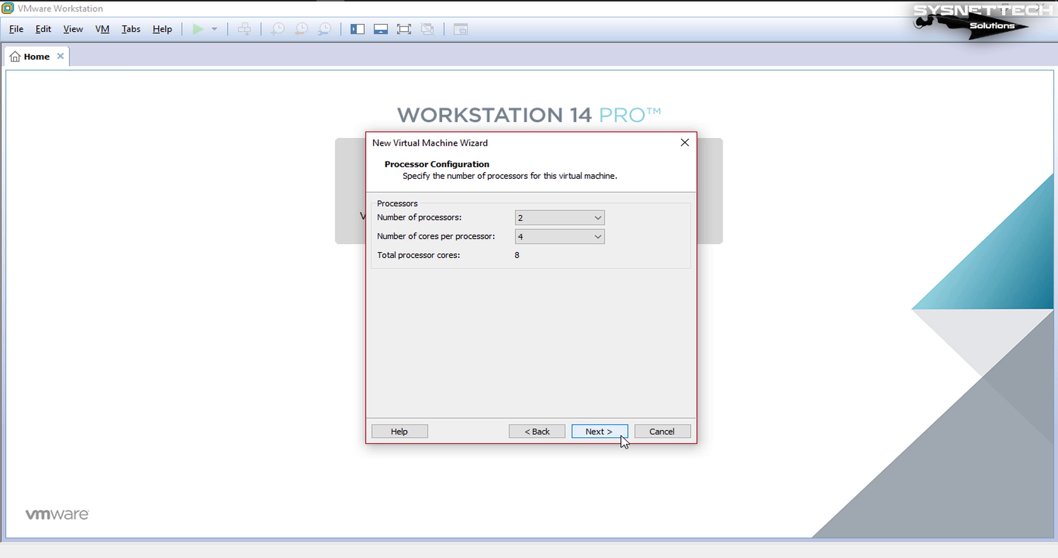
click(599, 432)
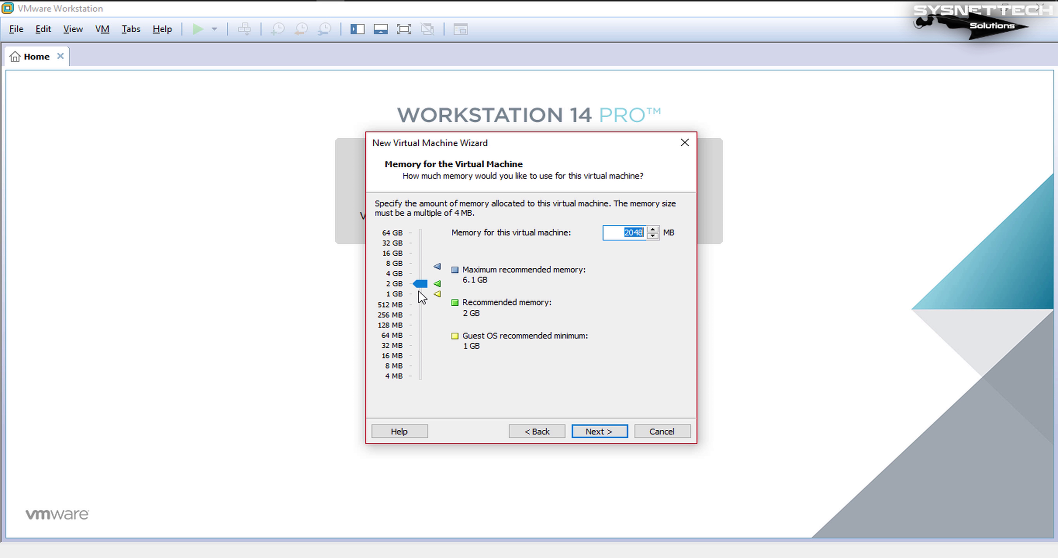
click(394, 274)
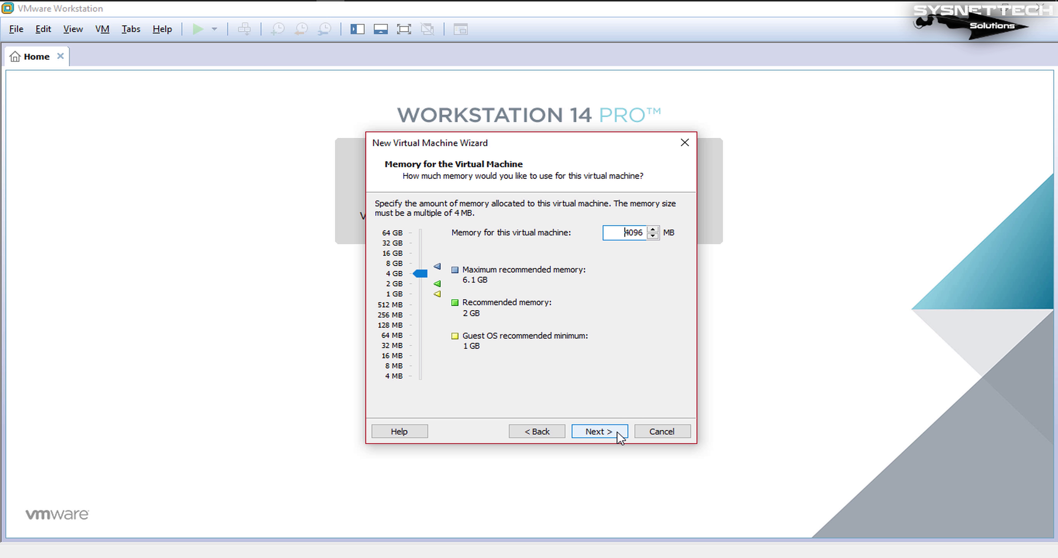
click(617, 431)
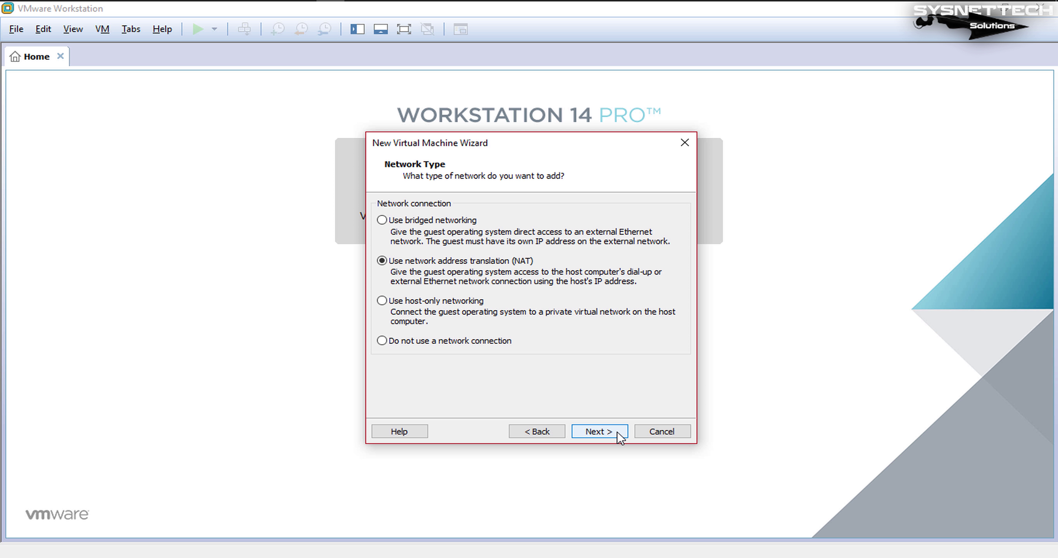
- Keep NAT networking and accept the default options up to the disk capacity settings
click(616, 431)
click(617, 432)
click(617, 431)
click(616, 432)
- Configure a 50 GB virtual disk stored as a single file with all space allocated now, keeping the disk file name WindowsServer2019.vmdk
click(471, 310)
click(457, 255)
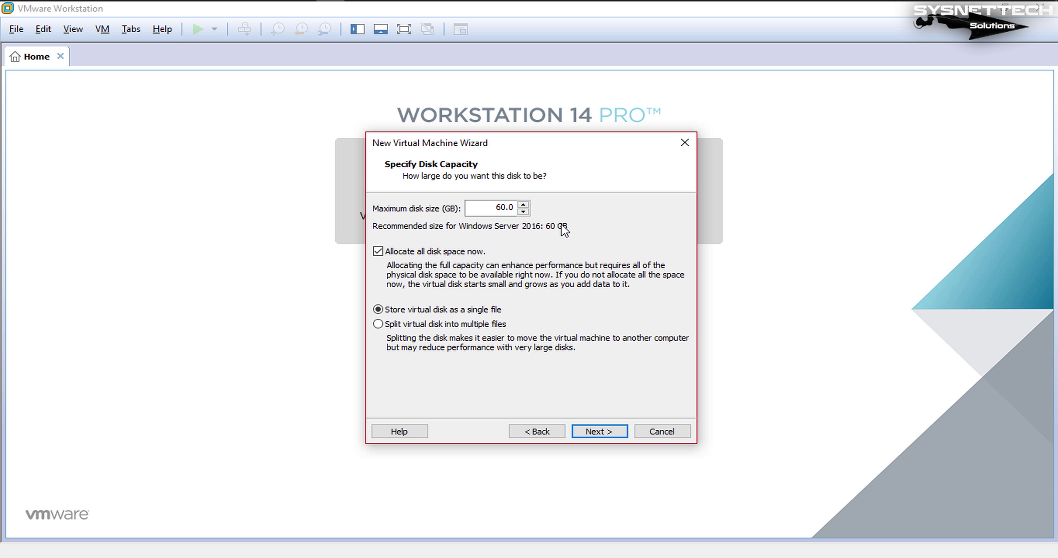
drag(493, 212, 569, 210)
text(50)
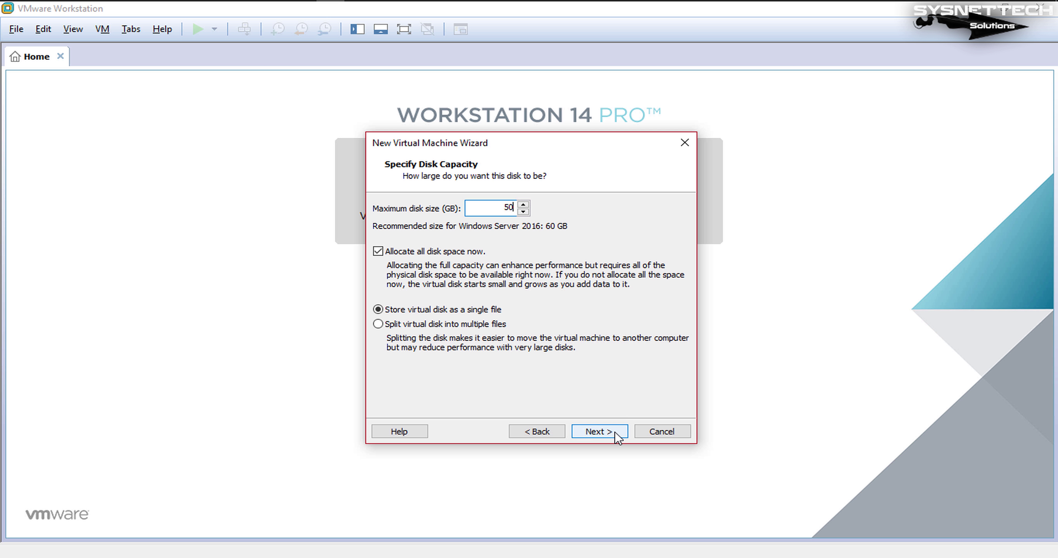
click(615, 431)
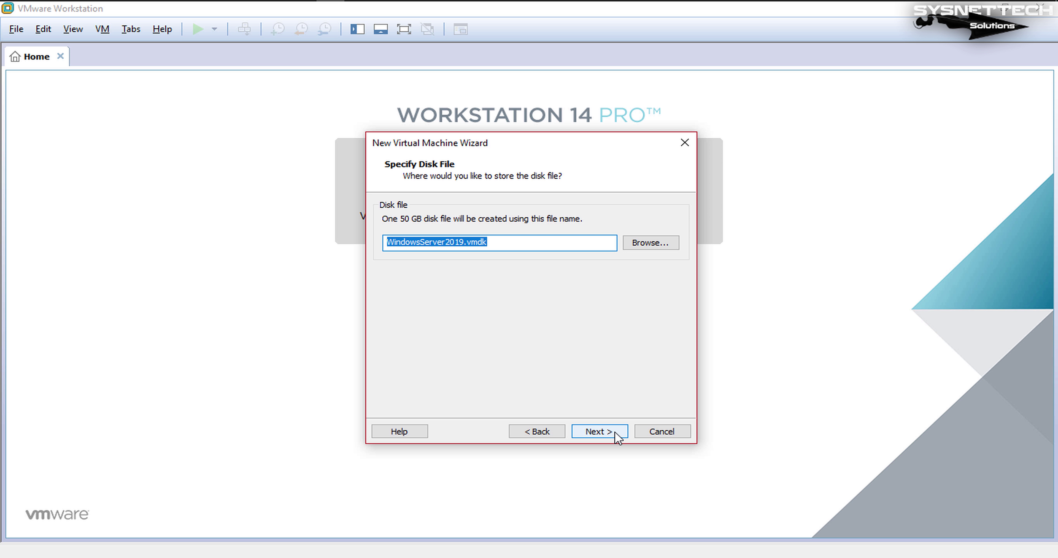
click(615, 432)
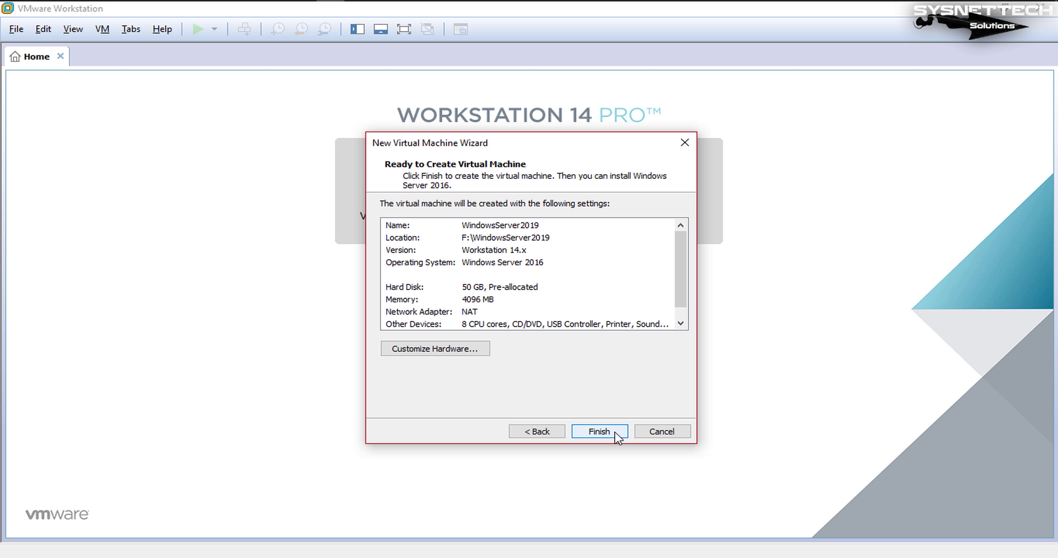
- Customize the virtual machine's hardware by enabling Virtualize Intel VT-x/EPT or AMD-V/RVI for the processors
click(481, 352)
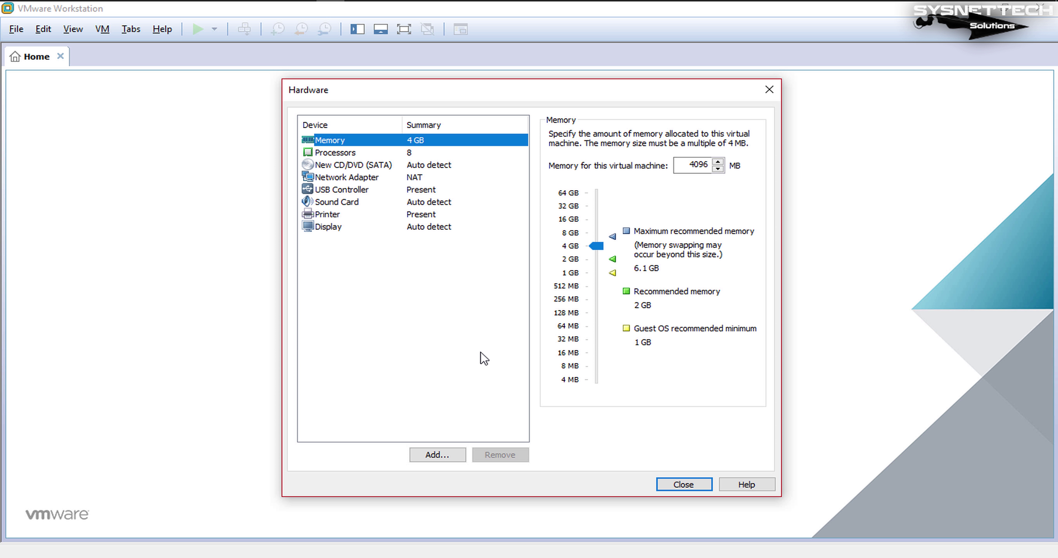
click(361, 152)
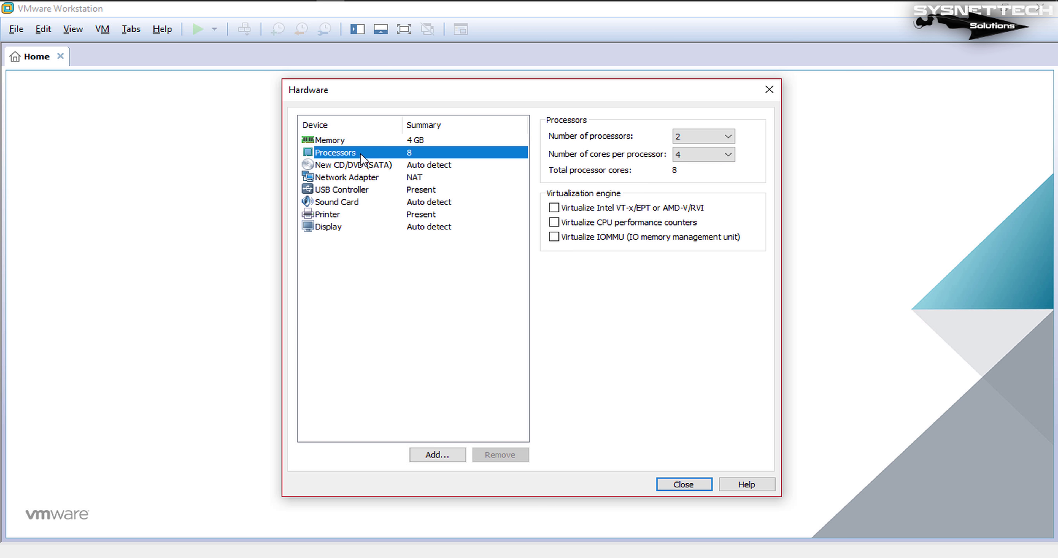
click(594, 209)
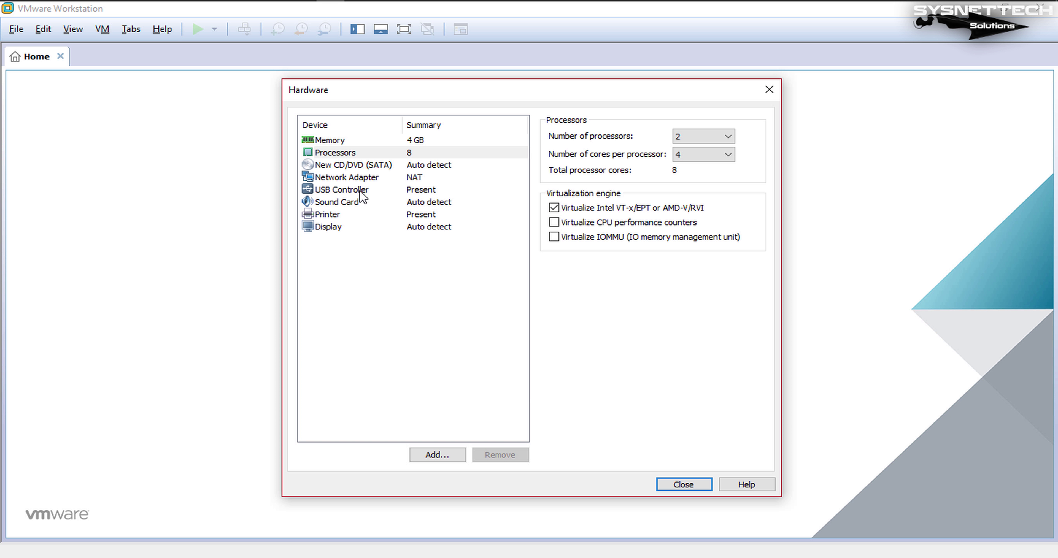
- Remove the sound card and the printer from the virtual machine's hardware and close the hardware settings
click(358, 202)
click(501, 453)
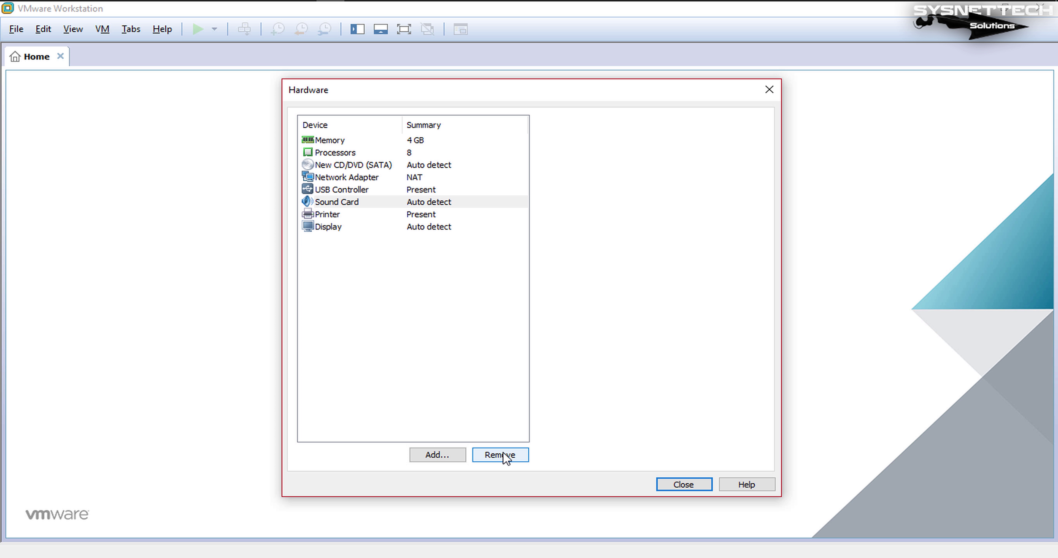
click(508, 454)
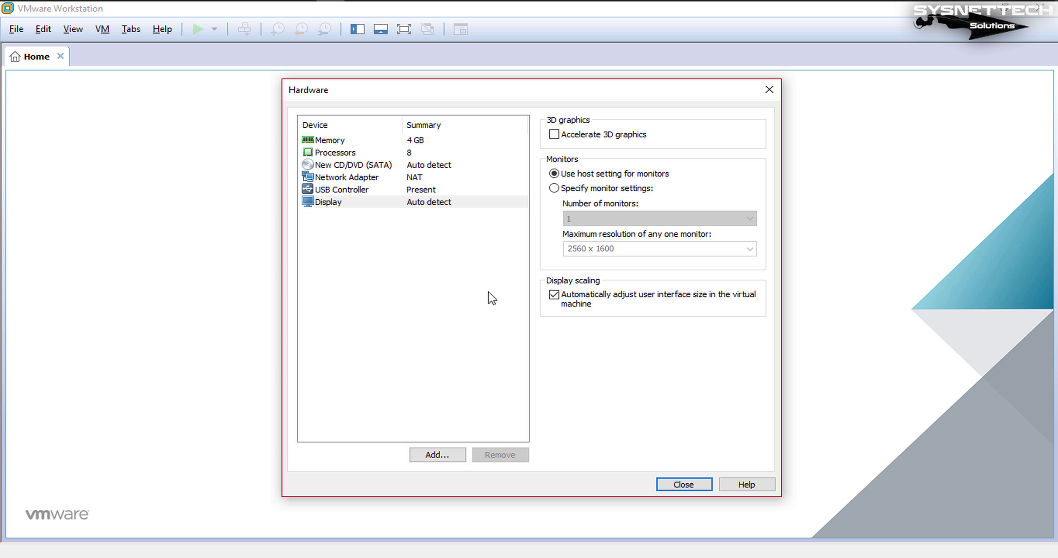
click(436, 144)
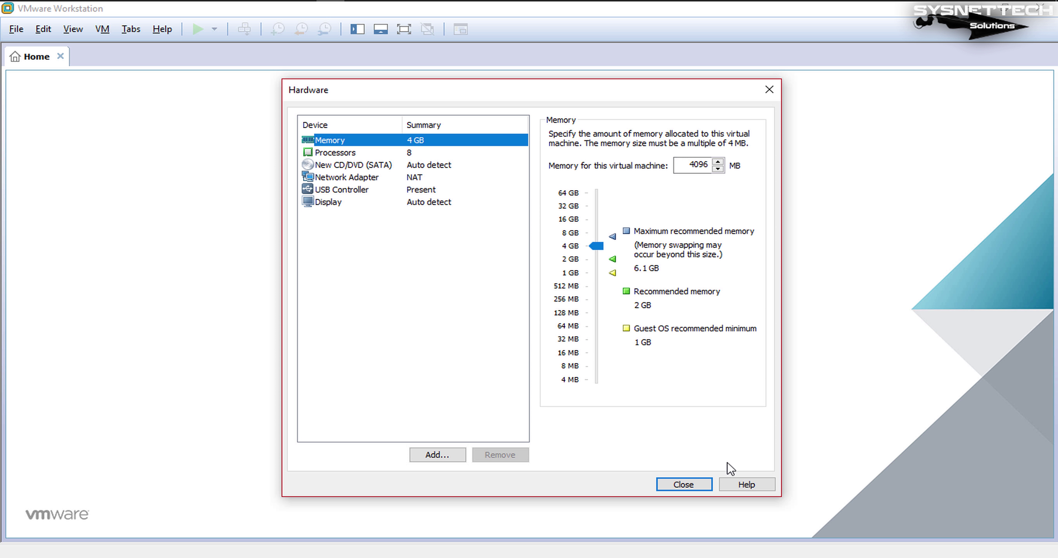
click(698, 485)
- Finish creating the virtual machine and close the Home page
click(600, 431)
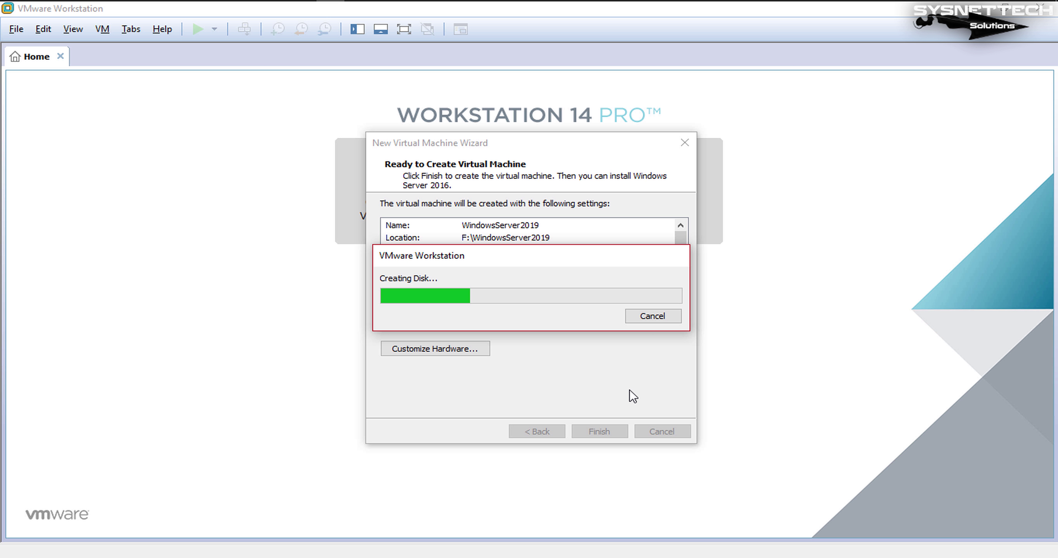
mouse_move(583, 3)
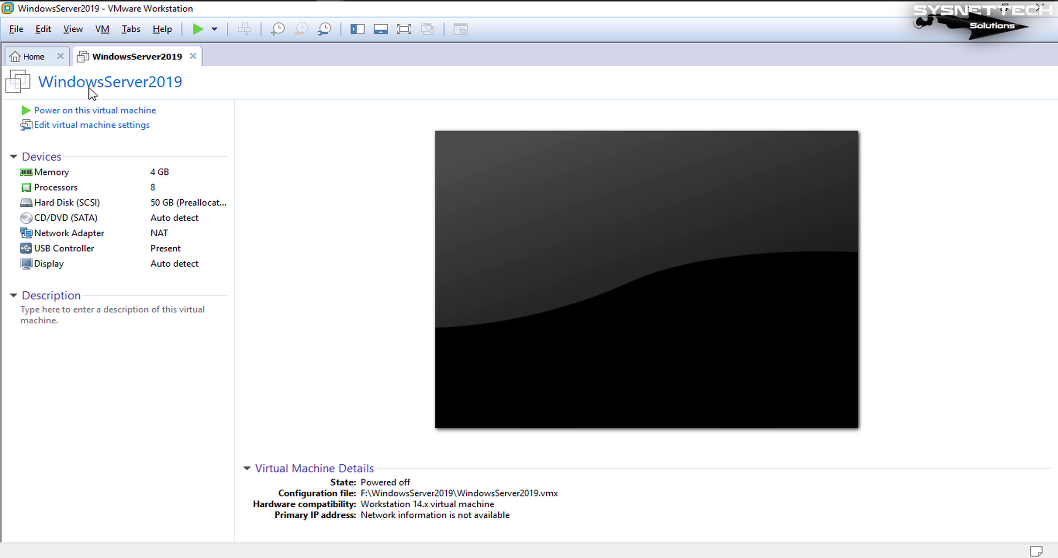
click(61, 57)
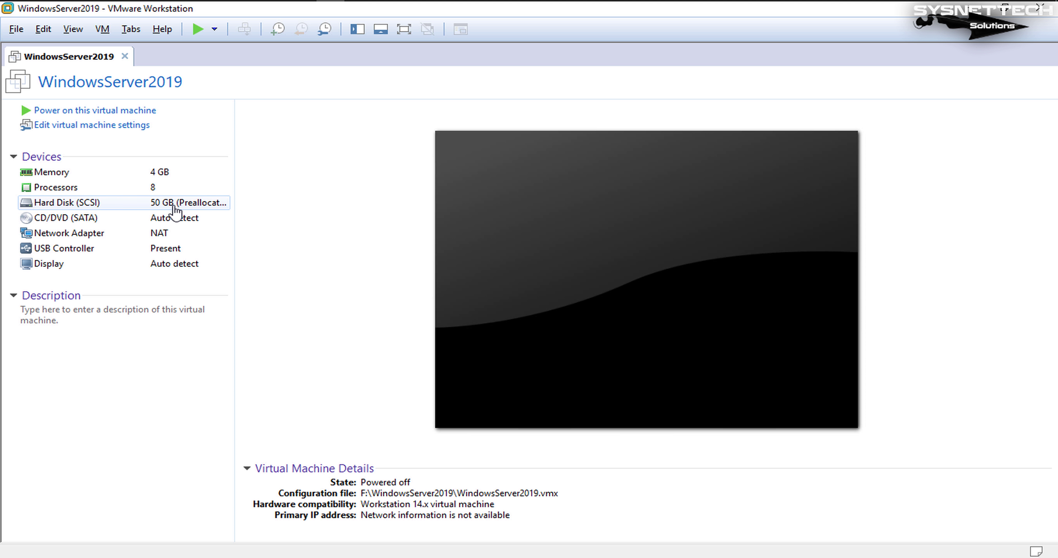
- Attach Windows_InsiderPreview_Server_vNext_en-us_17623.iso to the CD/DVD drive and power on the WindowsServer2019 virtual machine
click(193, 221)
double_click(192, 221)
click(609, 167)
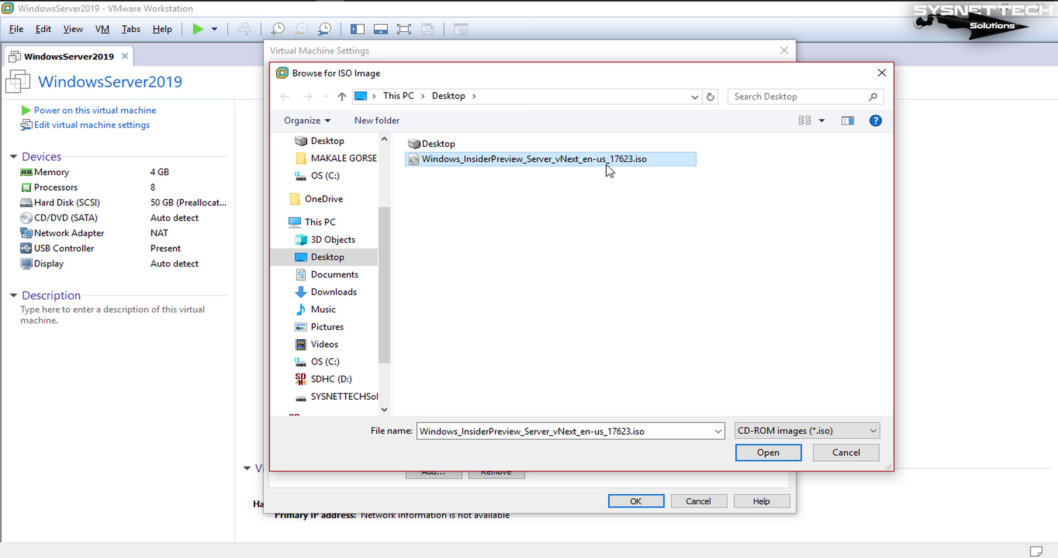
click(786, 455)
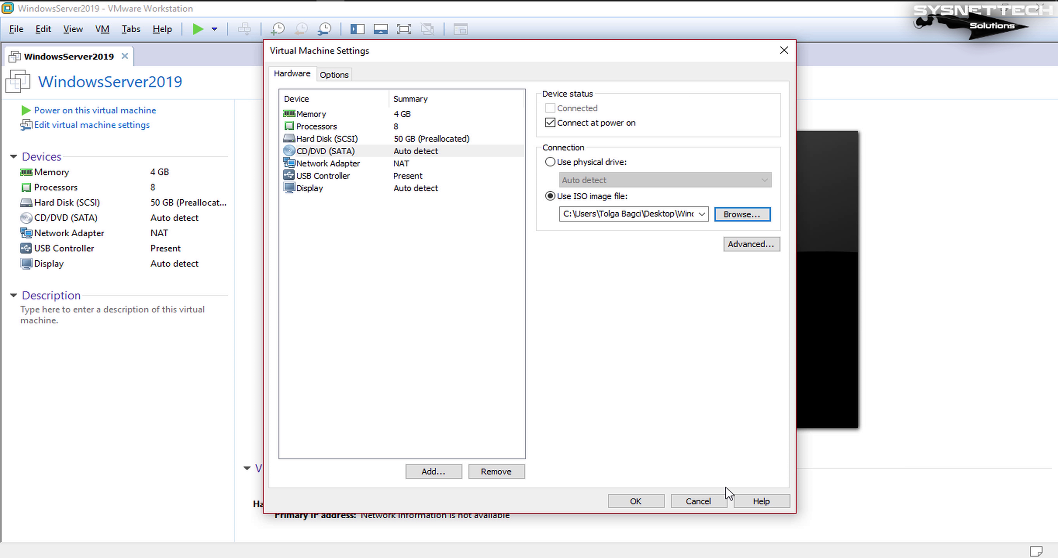
click(654, 502)
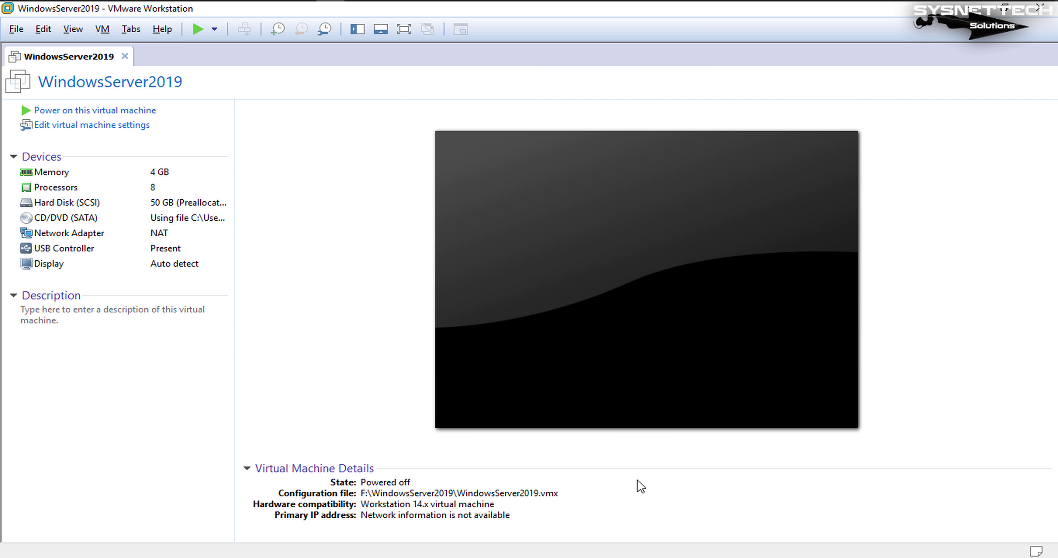
click(174, 116)
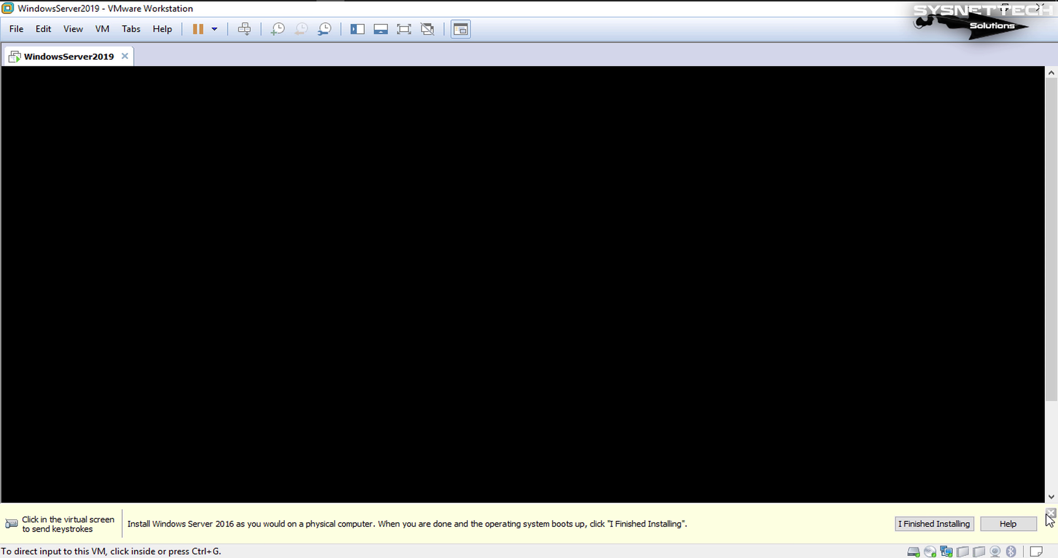
- Dismiss the installation hint for the virtual machine and boot it from the attached Windows Server DVD image
click(1050, 514)
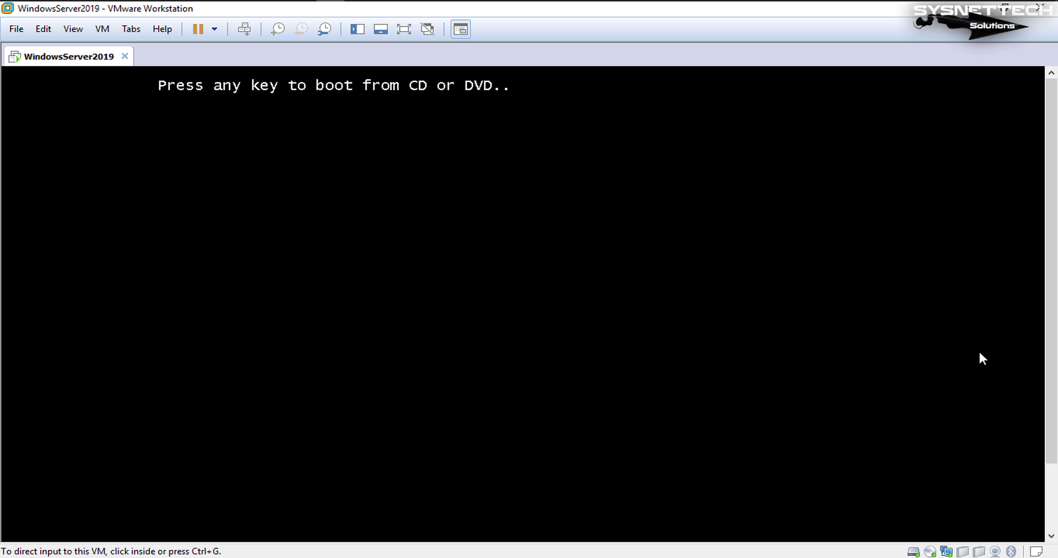
click(774, 341)
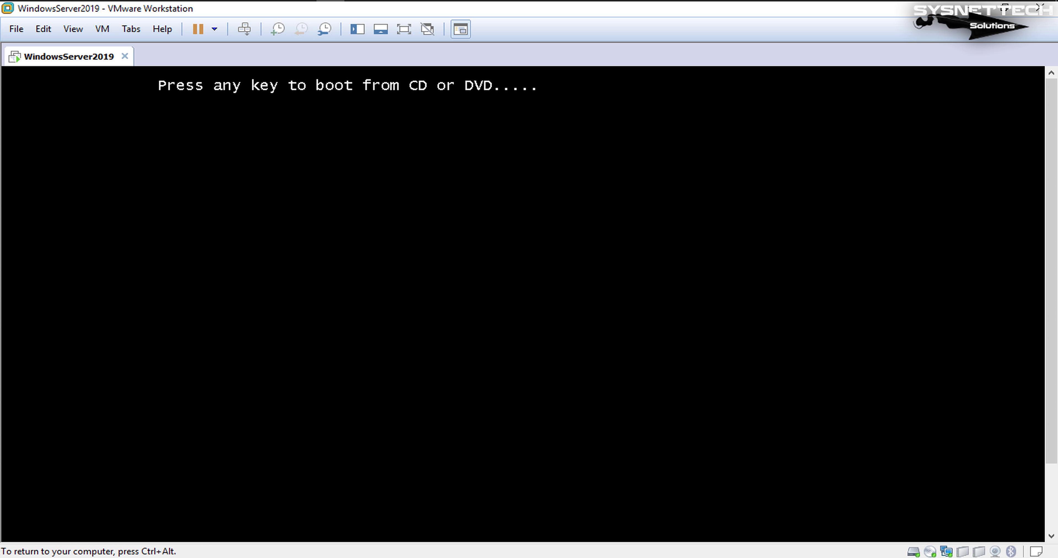
key(Return)
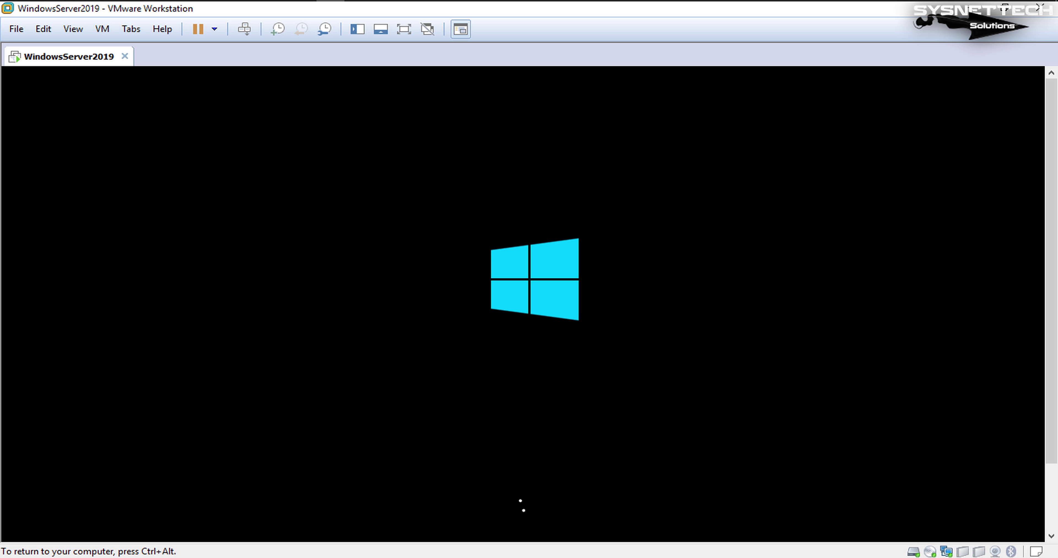
- Accept English (United States) for language and formats with the US keyboard in Windows Setup, and start the installation
key(ctrl+alt)
scroll(1053, 311, down, 1)
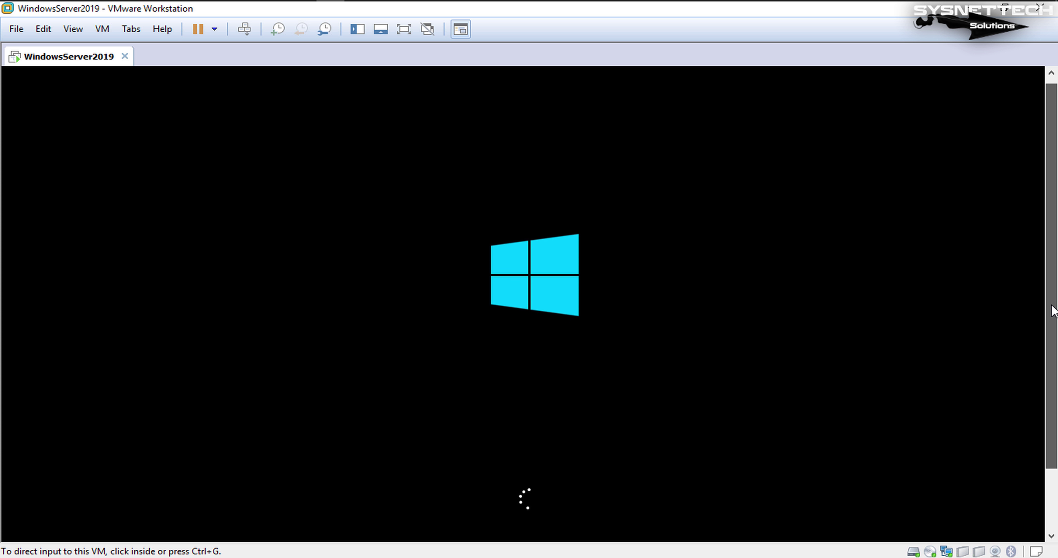
drag(1053, 311, 1056, 362)
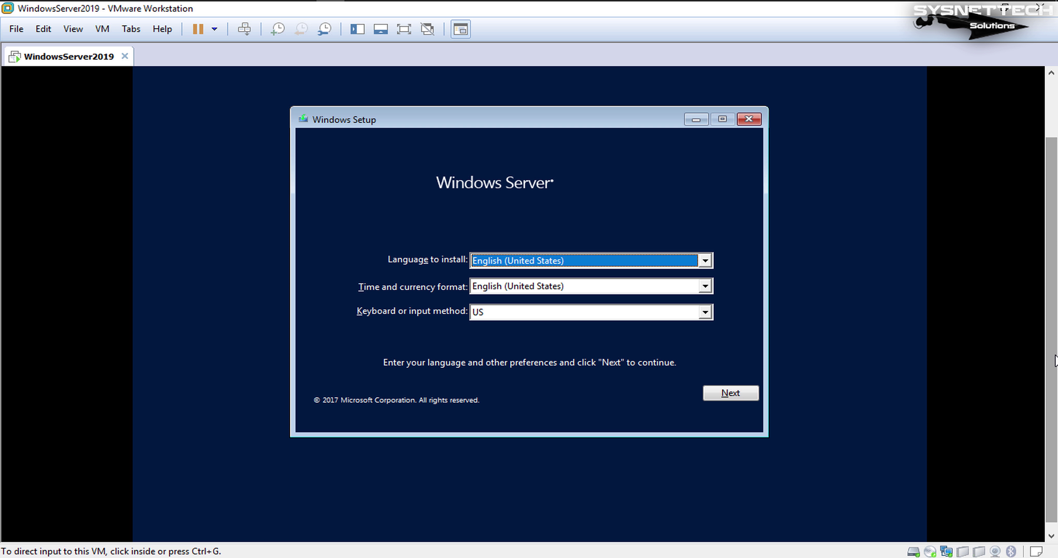
click(733, 363)
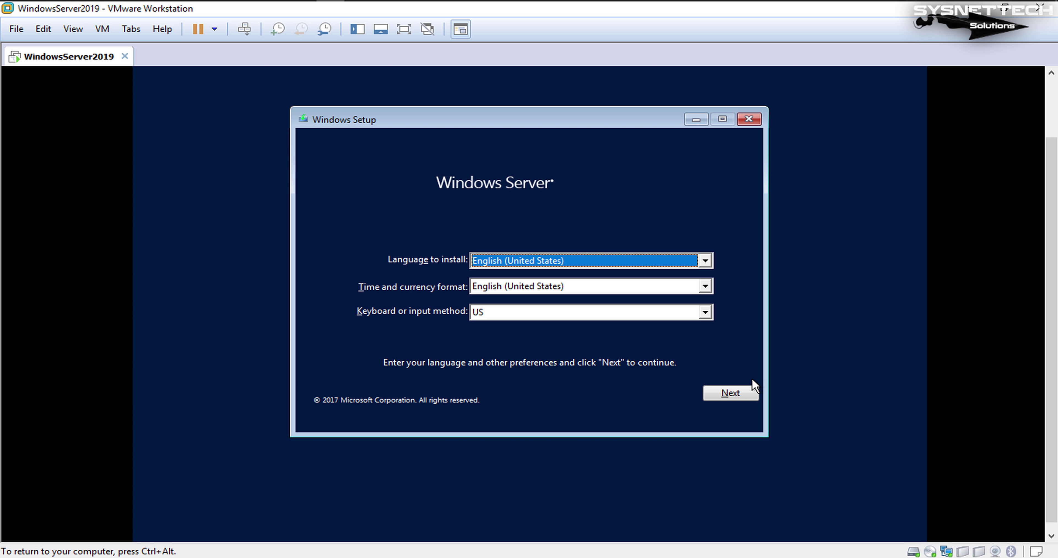
click(742, 397)
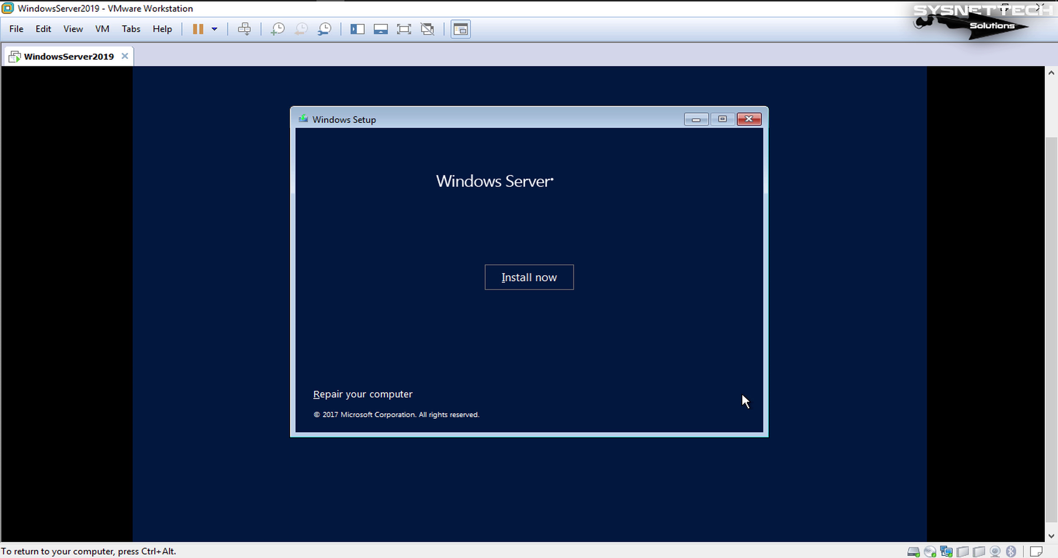
click(550, 290)
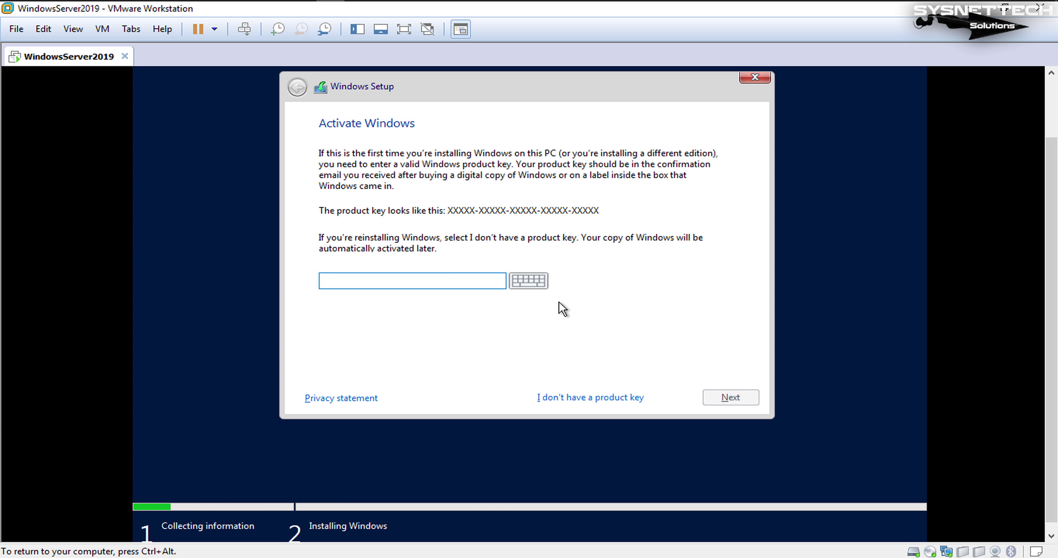
- Skip the product key and choose Windows Server Standard (Desktop Experience) as the operating system to install
click(599, 402)
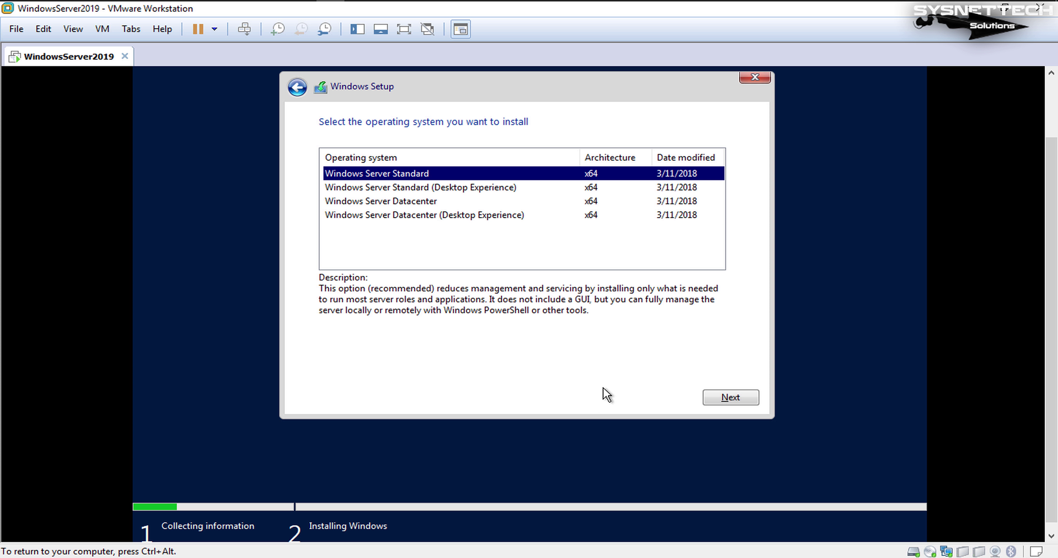
click(514, 192)
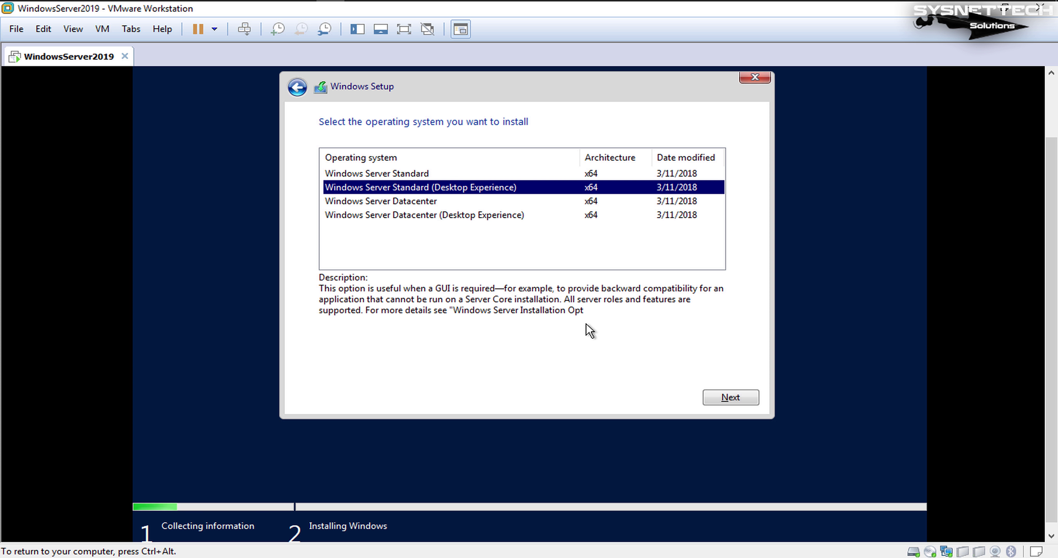
click(743, 395)
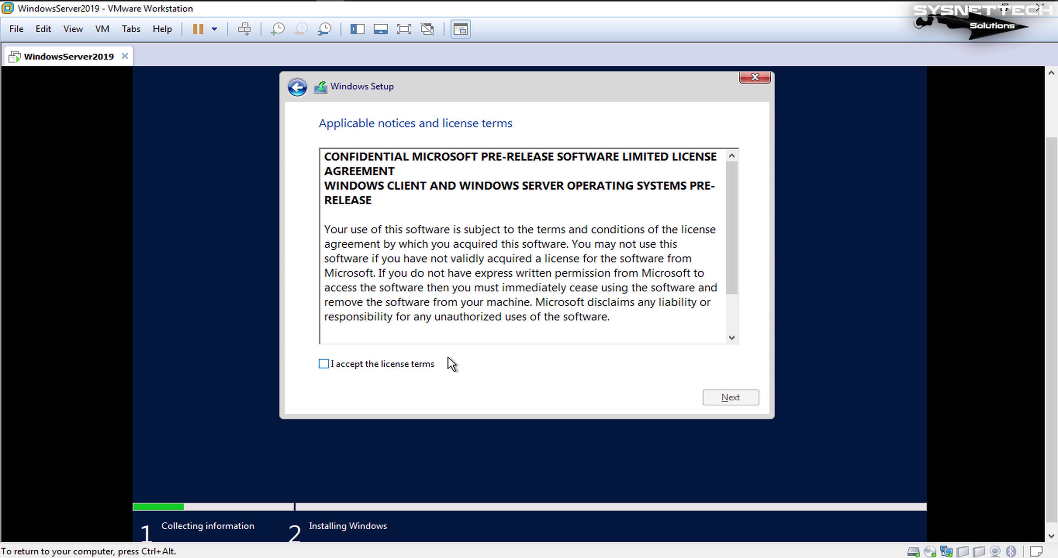
- Accept the license terms and choose the Custom: Install Windows only (advanced) installation type
click(405, 362)
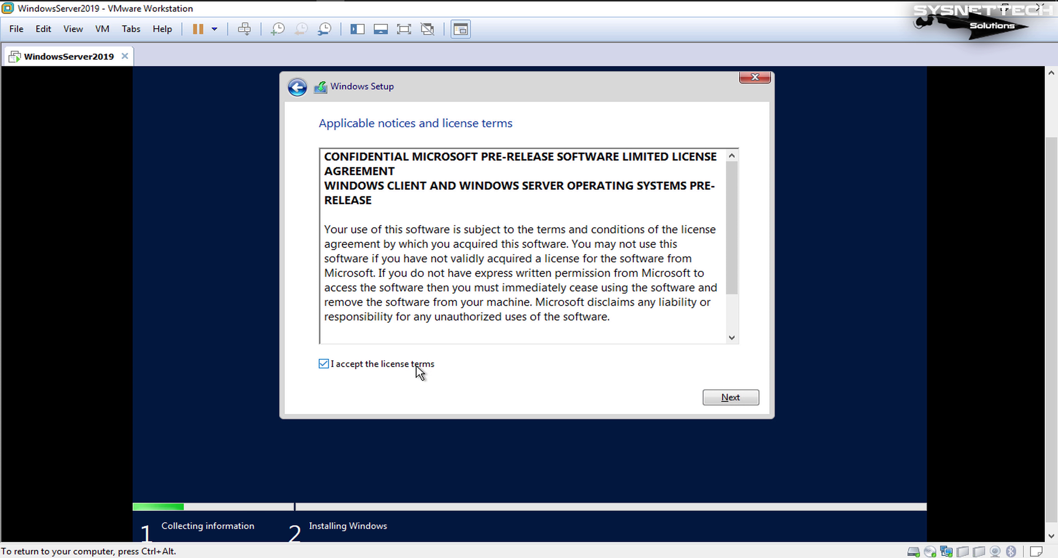
click(735, 399)
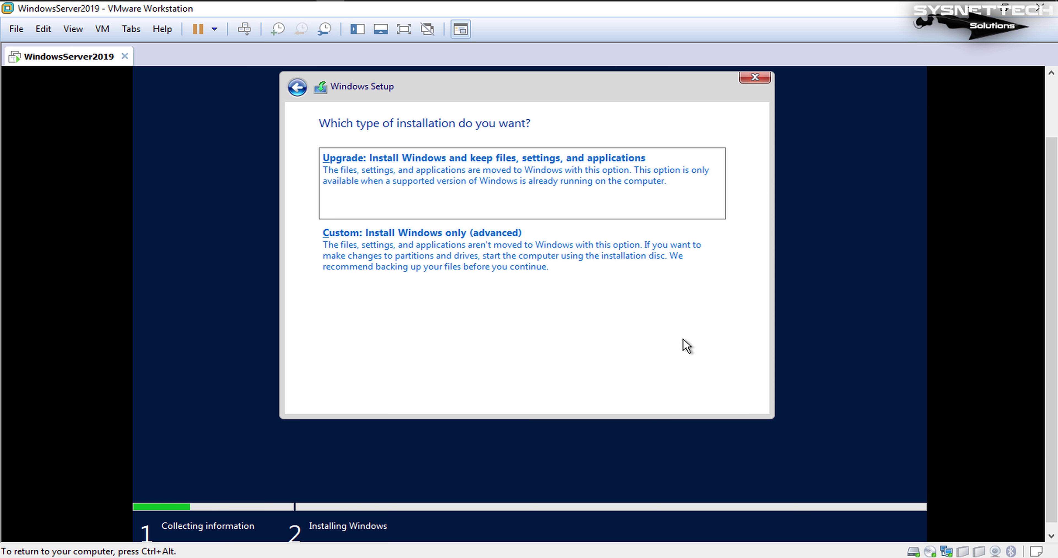
click(640, 297)
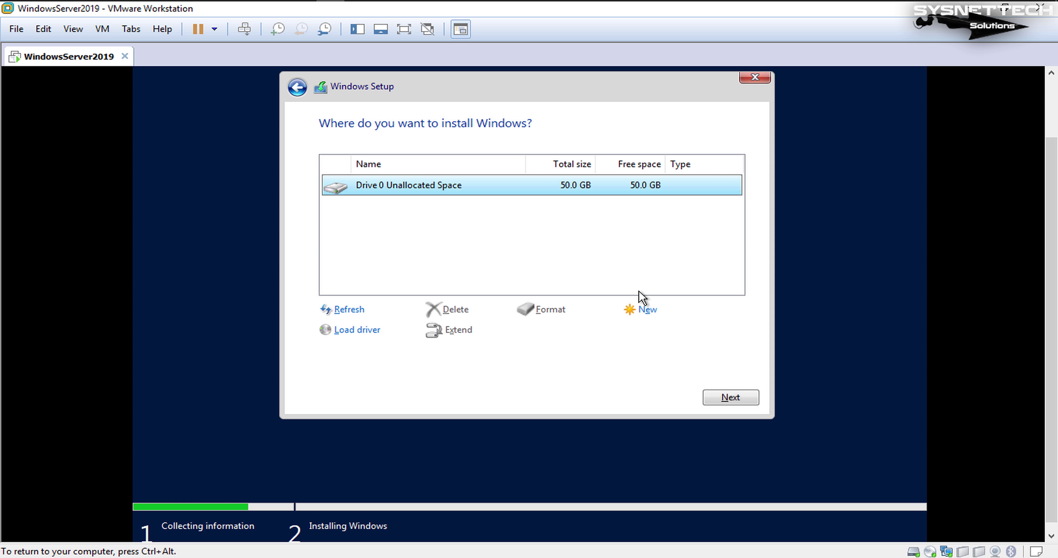
- Create a 51200 MB partition from Drive 0's unallocated space and start installing Windows on the primary partition
click(648, 311)
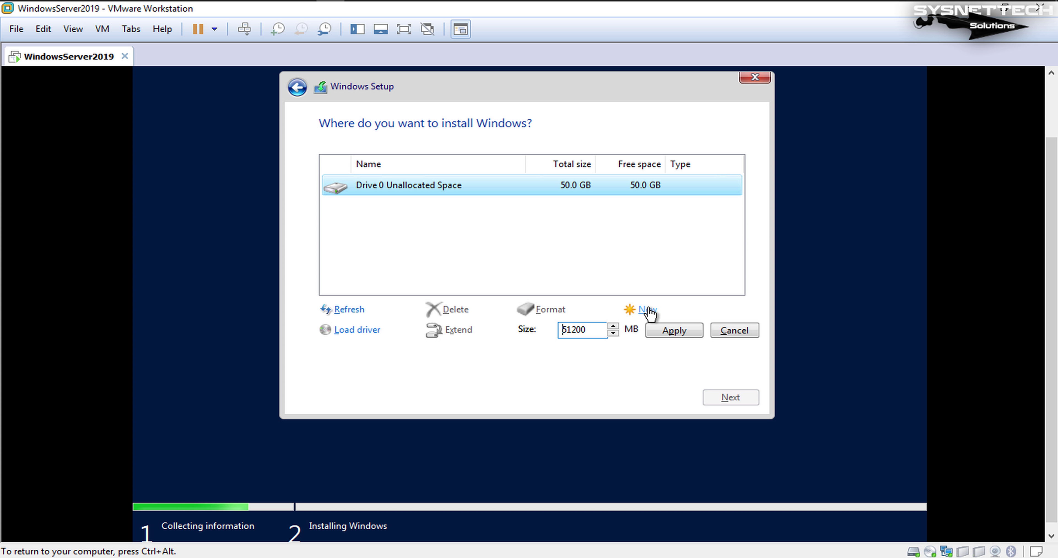
click(692, 333)
click(632, 332)
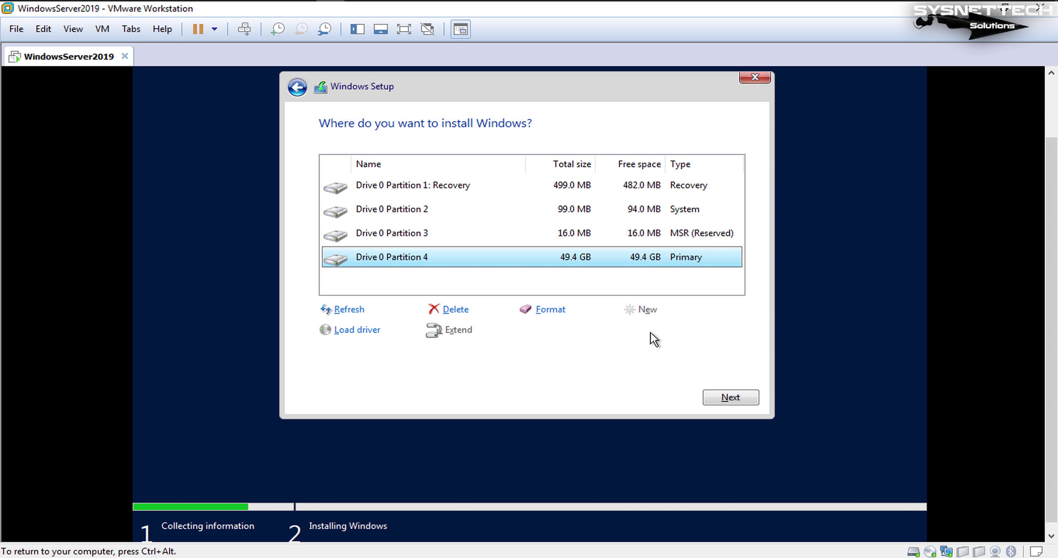
click(731, 397)
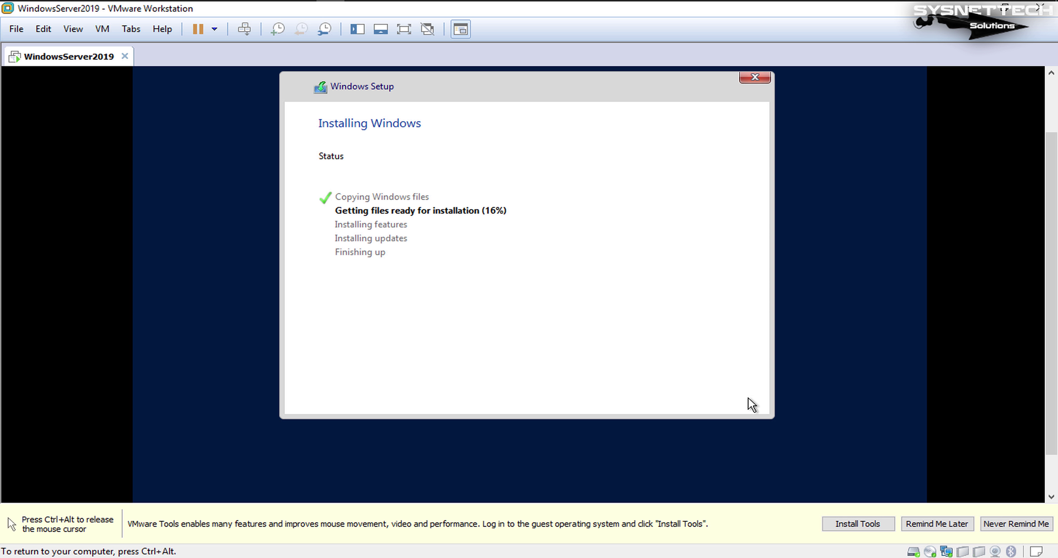
- Postpone the VMware Tools installation reminder and return control to the virtual machine
key(ctrl+alt)
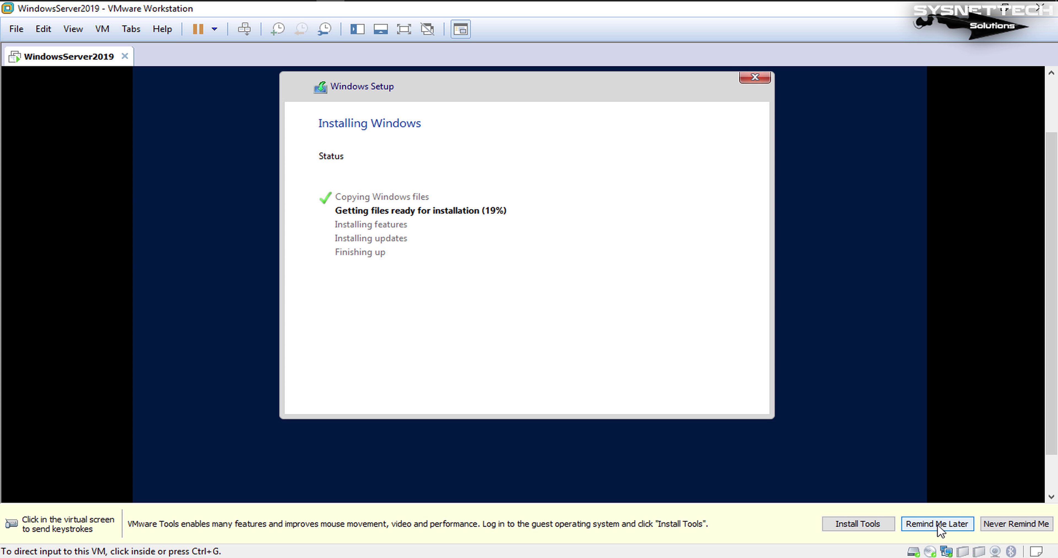
click(940, 526)
click(901, 505)
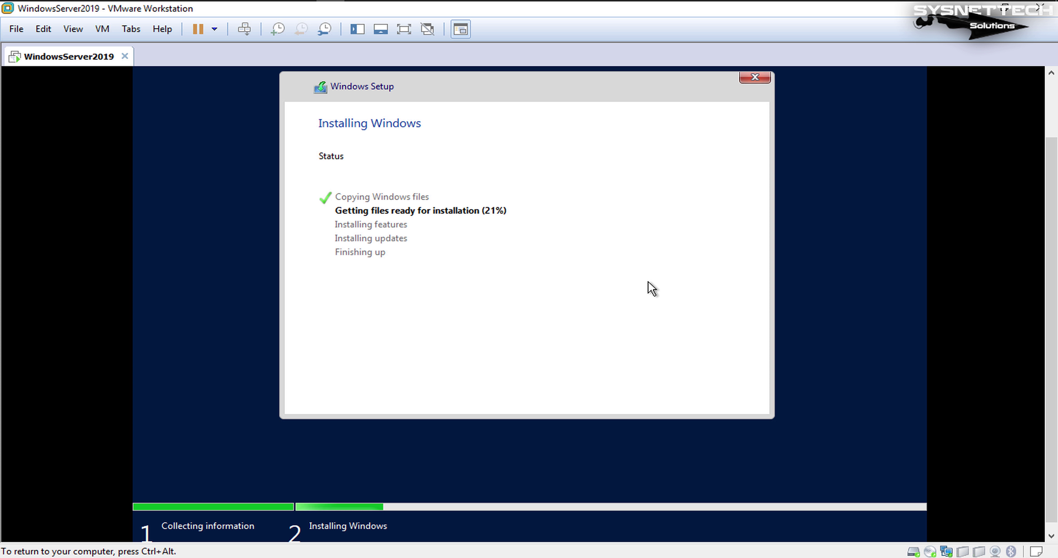
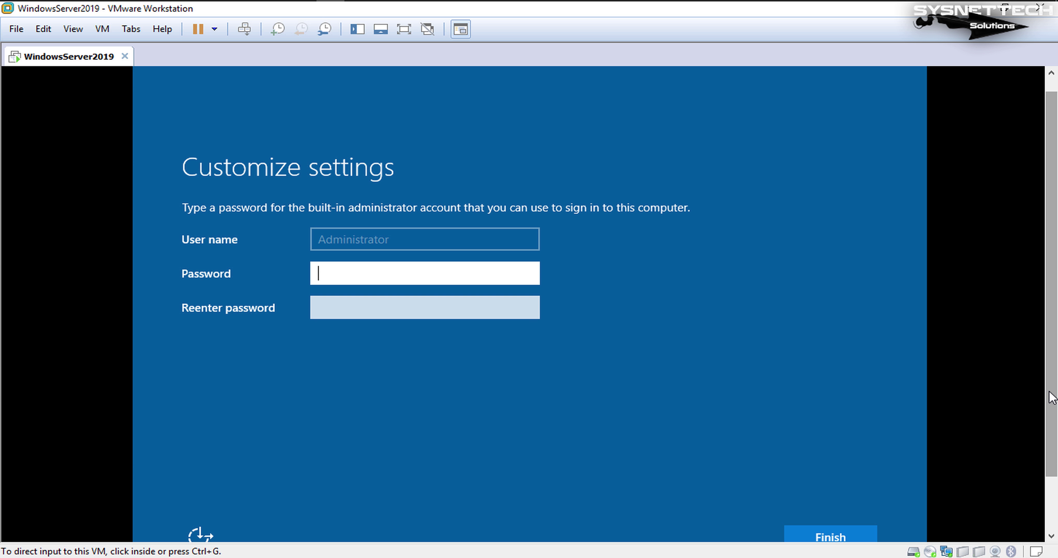
- Try to set and submit a password for the built-in Administrator account, entering it in both password fields
scroll(445, 255, down, 2)
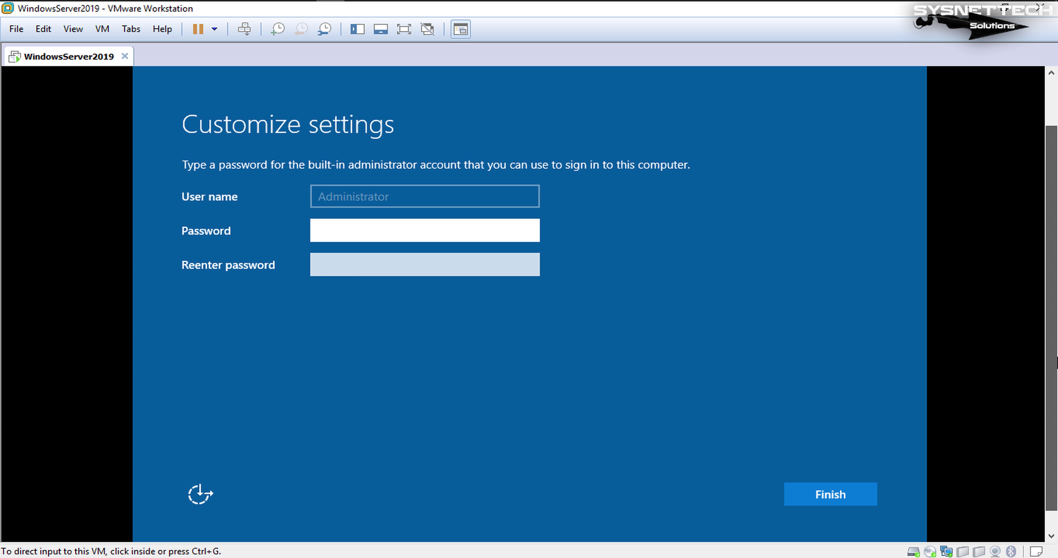
click(425, 232)
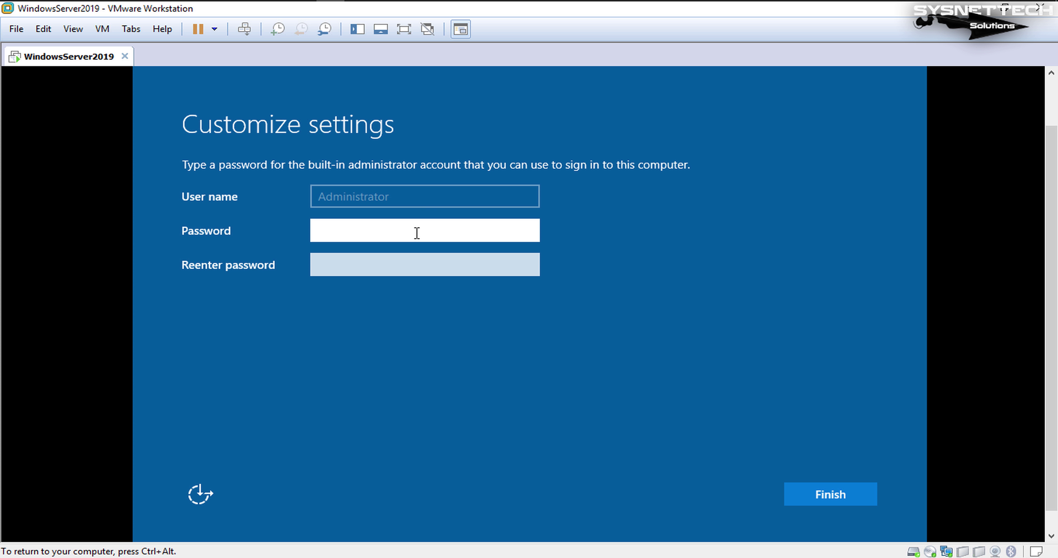
text(••••)
key(ctrl+a)
text(•••••••••)
click(366, 261)
text(•••••••••)
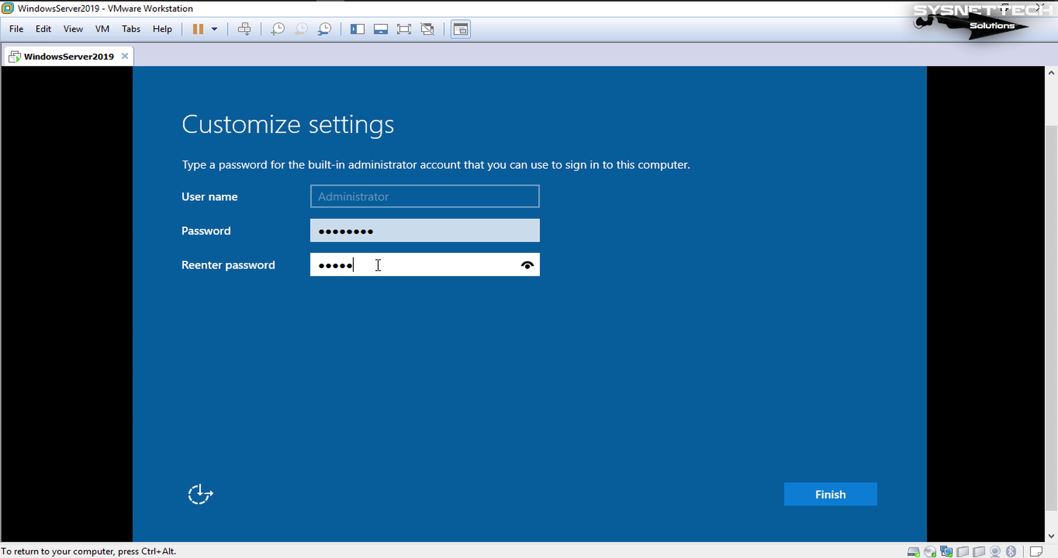
click(870, 501)
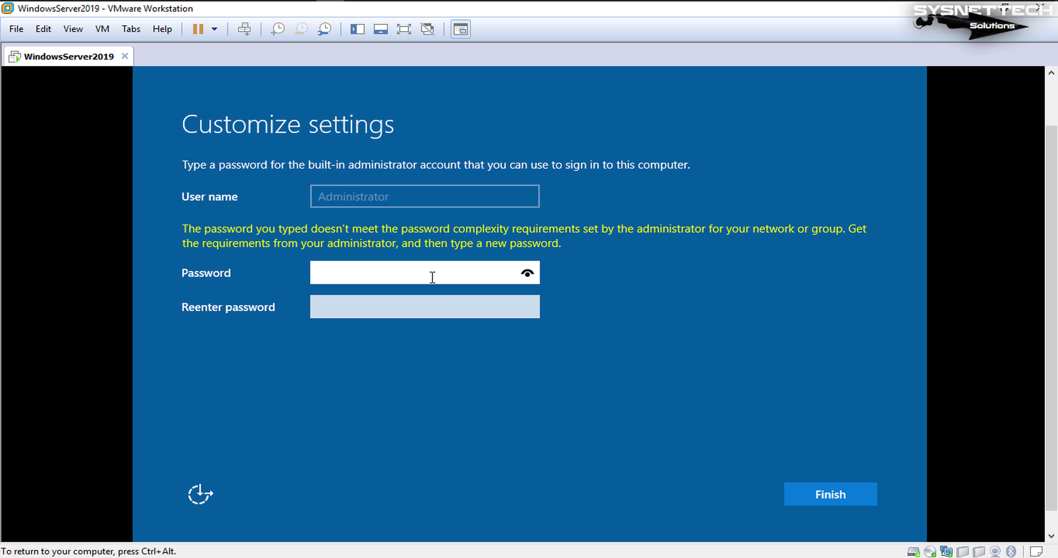
- Enter and re-enter a new password that meets the complexity requirements for the Administrator account, and finish customizing the settings
text(**********)
key(Tab)
text(**********)
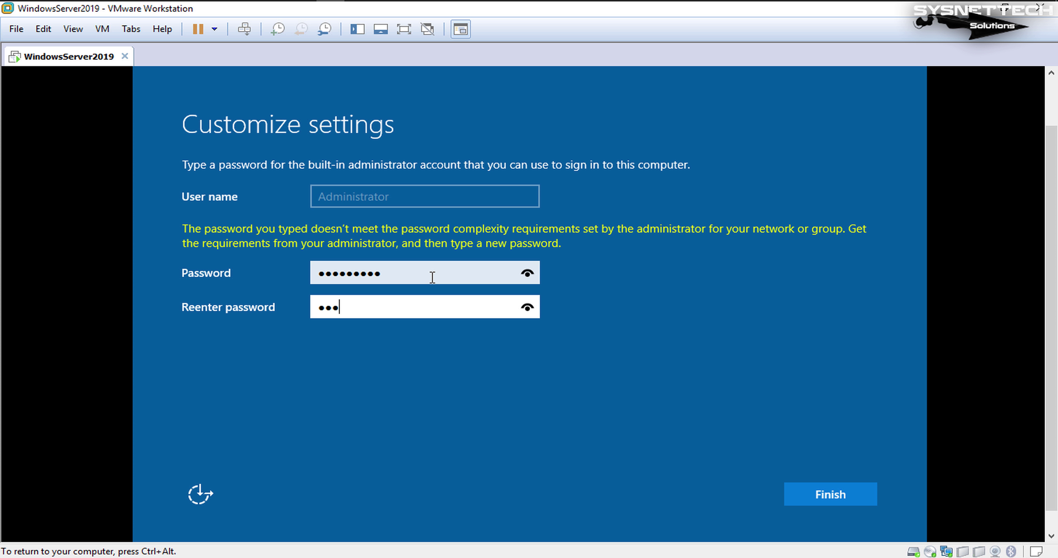
click(793, 494)
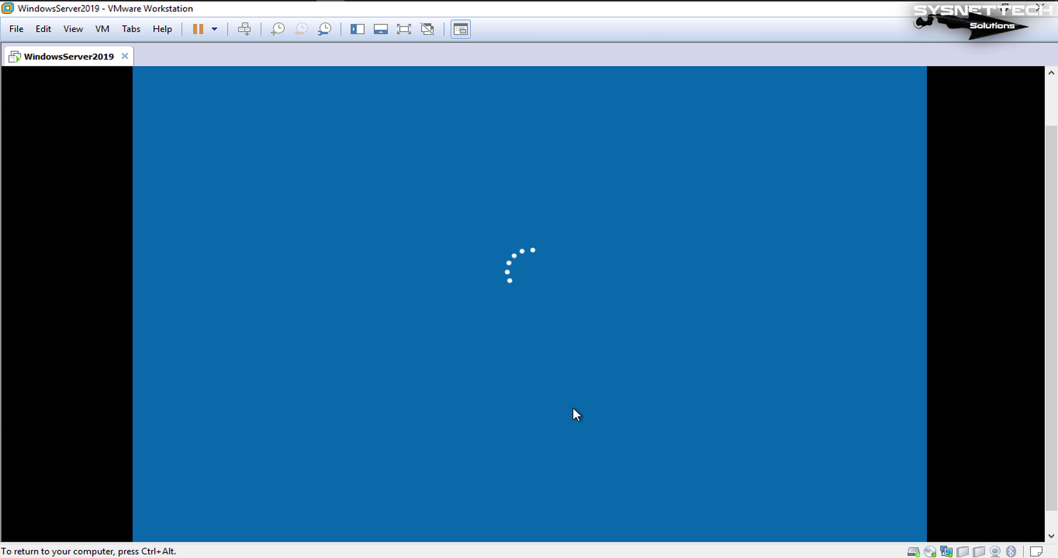
- Sign in to Windows Server as Administrator by entering the account password
text(•••••••••)
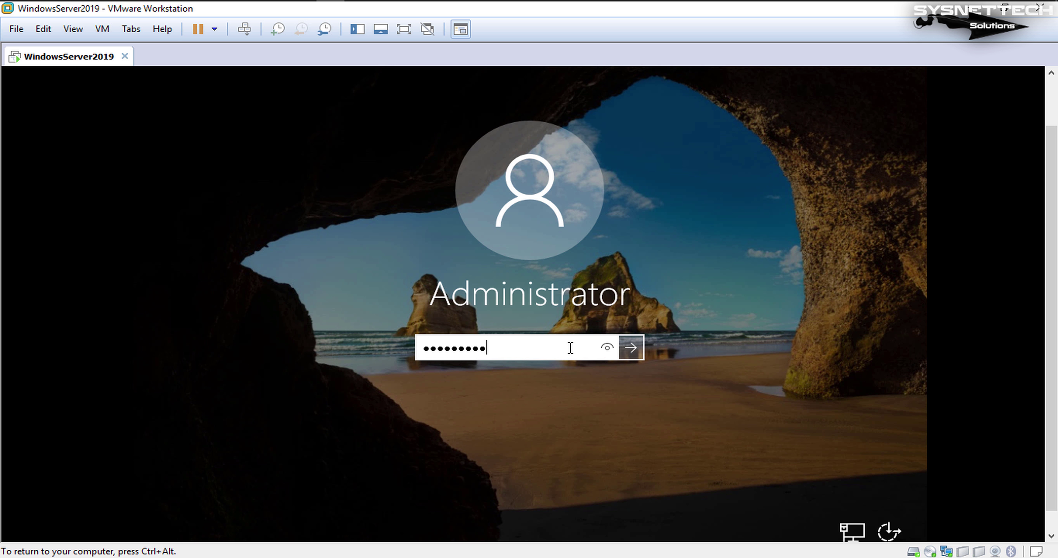
click(631, 350)
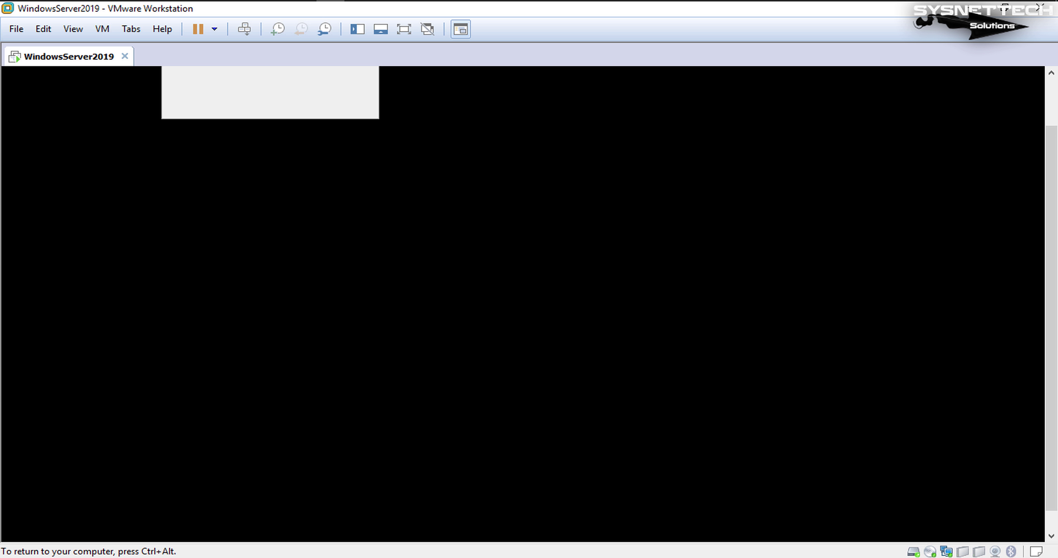
- Examine the new server desktop, its edition and build watermark, and the programs in the Start menu
drag(1052, 330, 1053, 289)
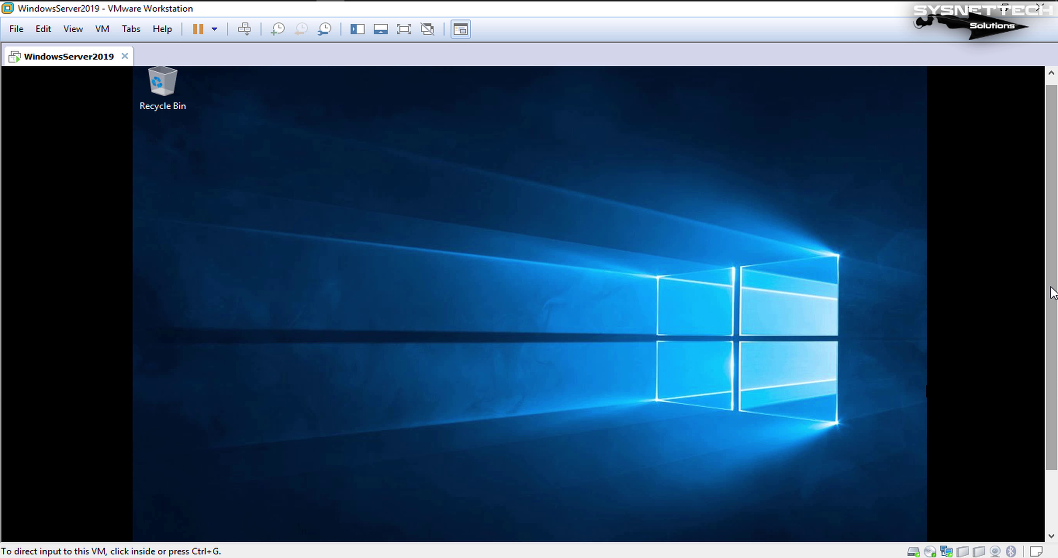
drag(1052, 293, 1052, 352)
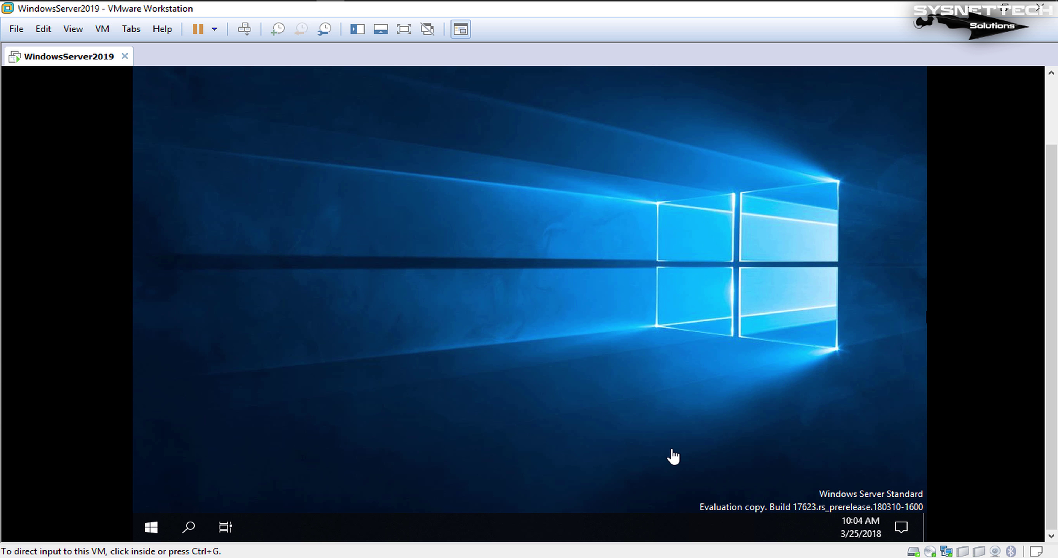
click(674, 438)
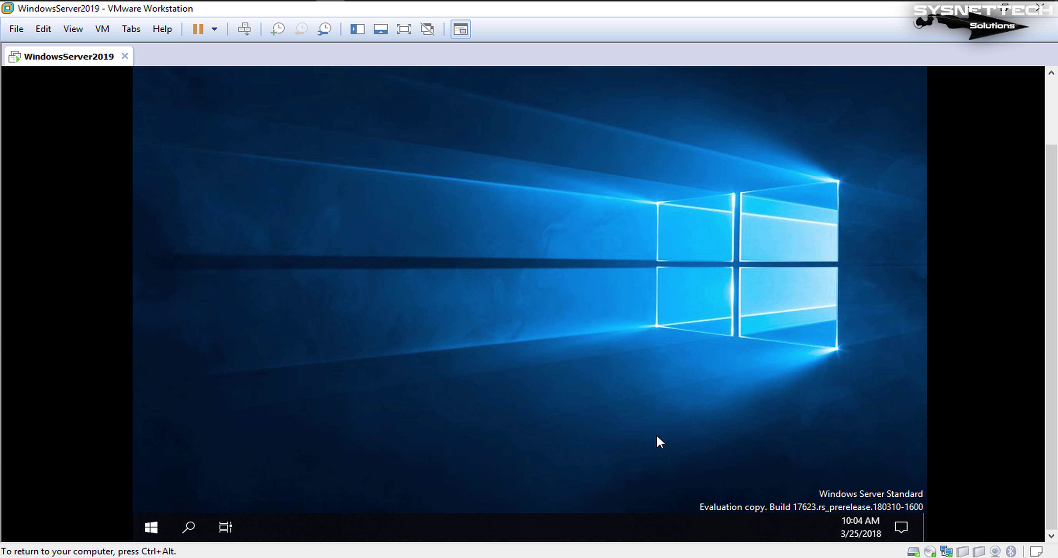
click(152, 529)
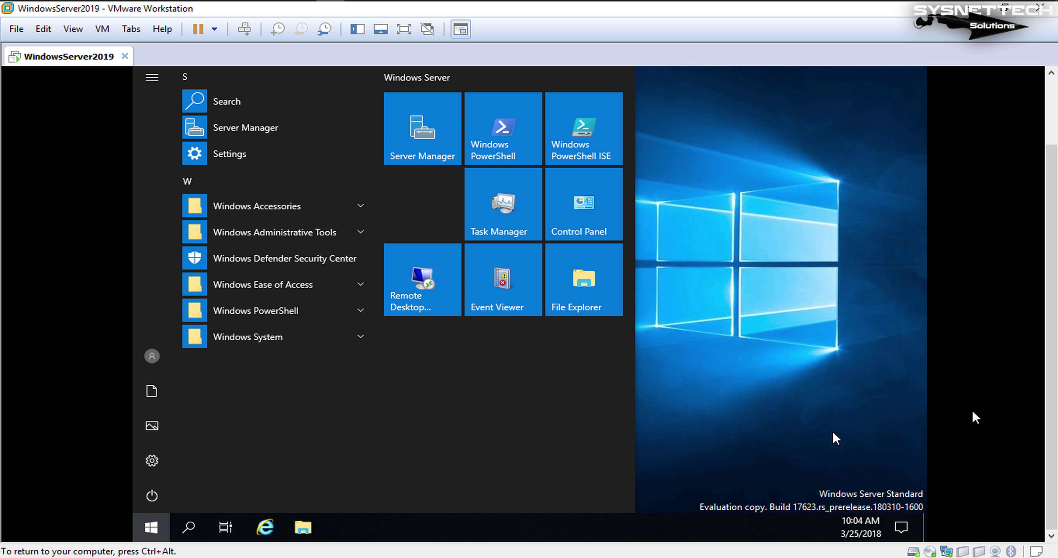
click(836, 304)
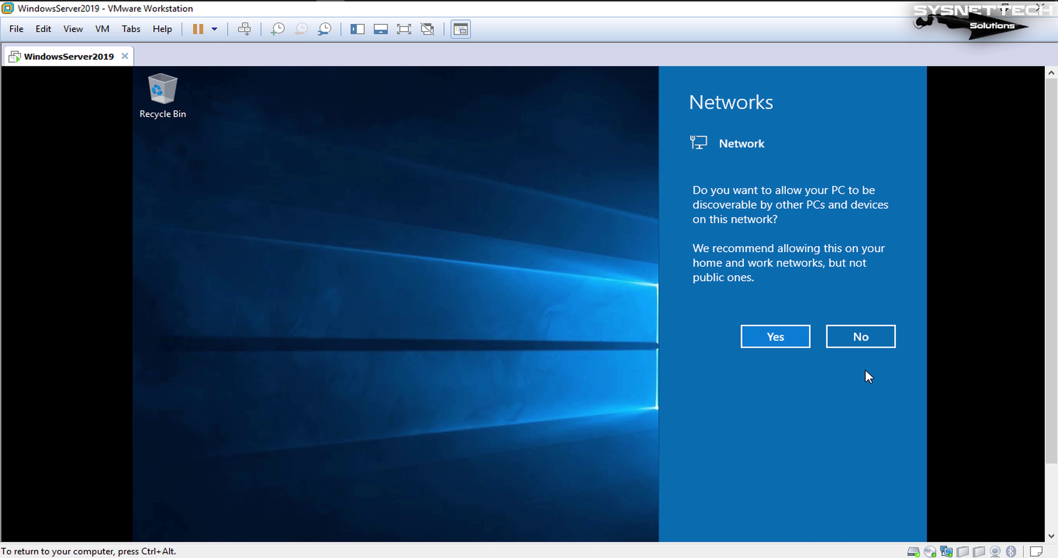
- Decline making the PC discoverable by other PCs and devices on the network
click(885, 345)
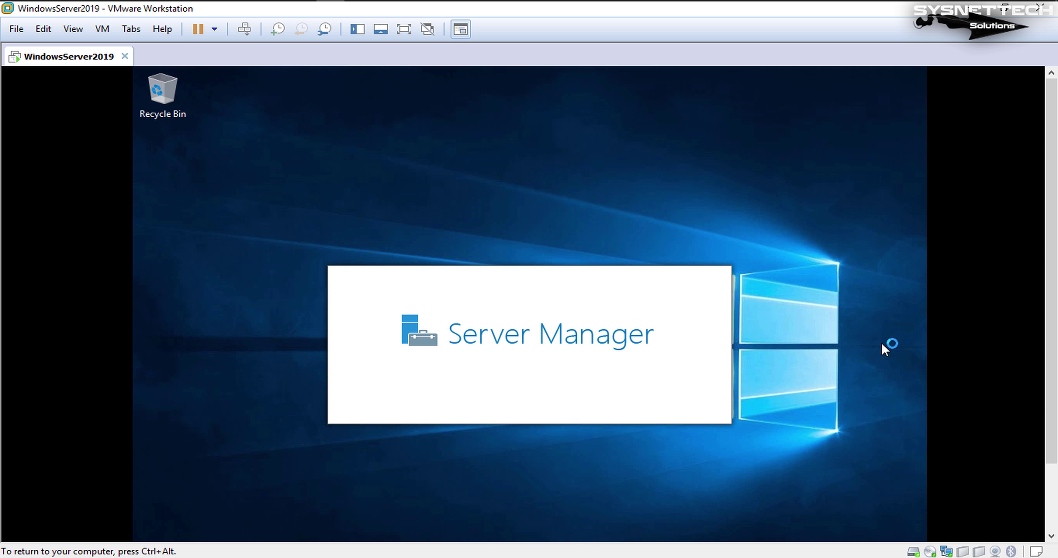
key(ctrl+alt)
scroll(530, 304, down, 2)
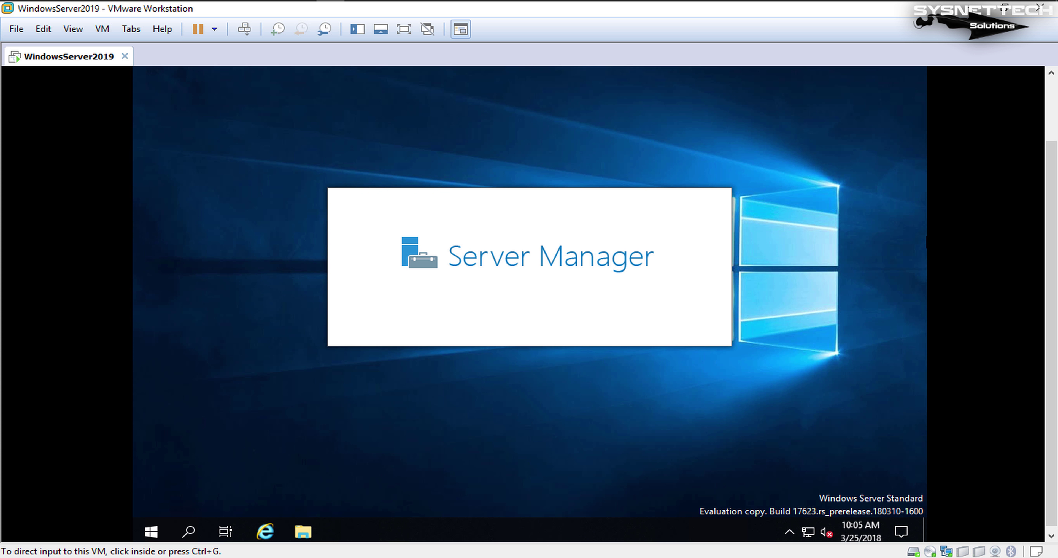
- Close the Server Manager dashboard on the server desktop
scroll(1056, 339, down, 1)
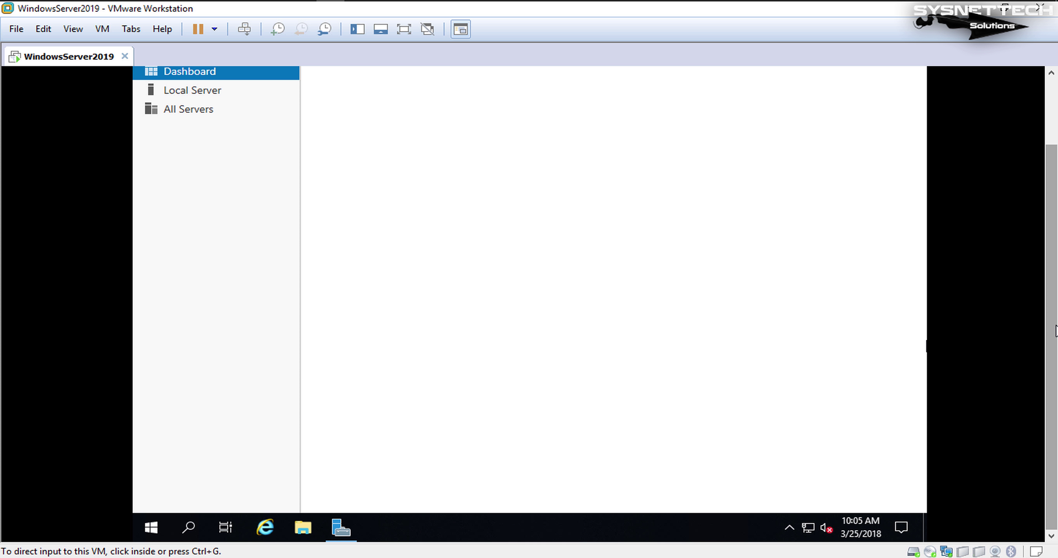
drag(1055, 330, 1046, 246)
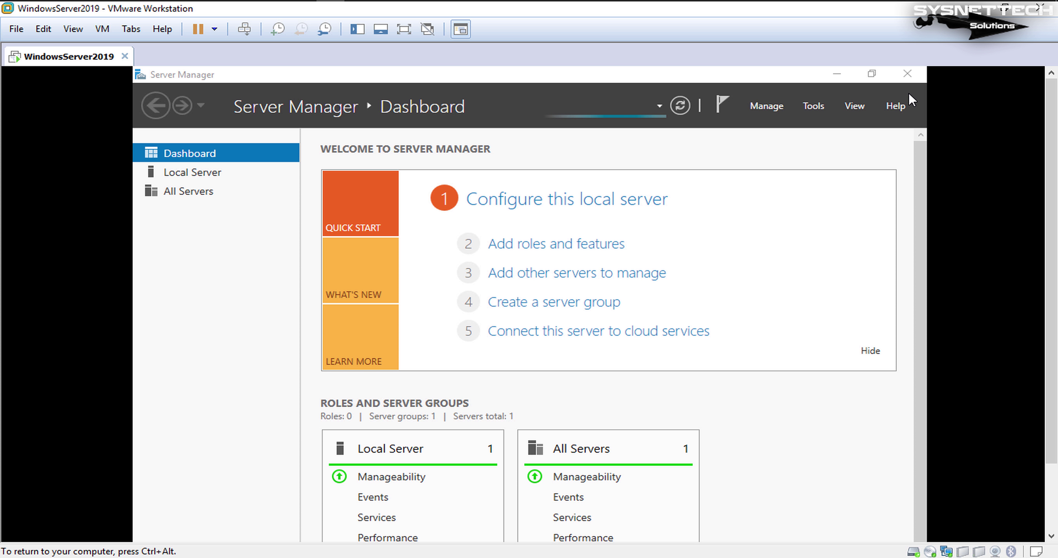
click(909, 75)
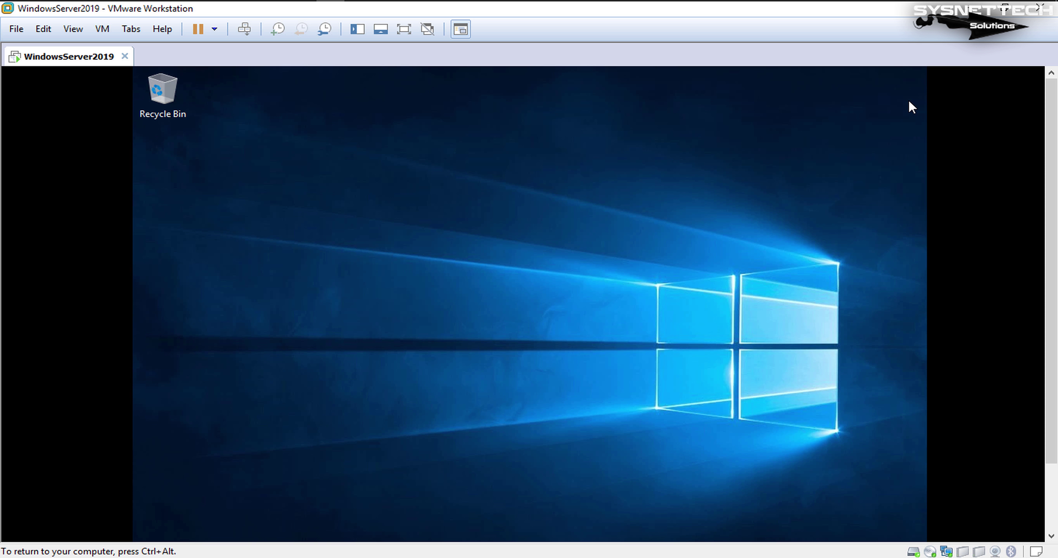
- Start the VMware Tools installation for the WindowsServer2019 virtual machine and dismiss the installation hint
key(ctrl+alt)
click(102, 29)
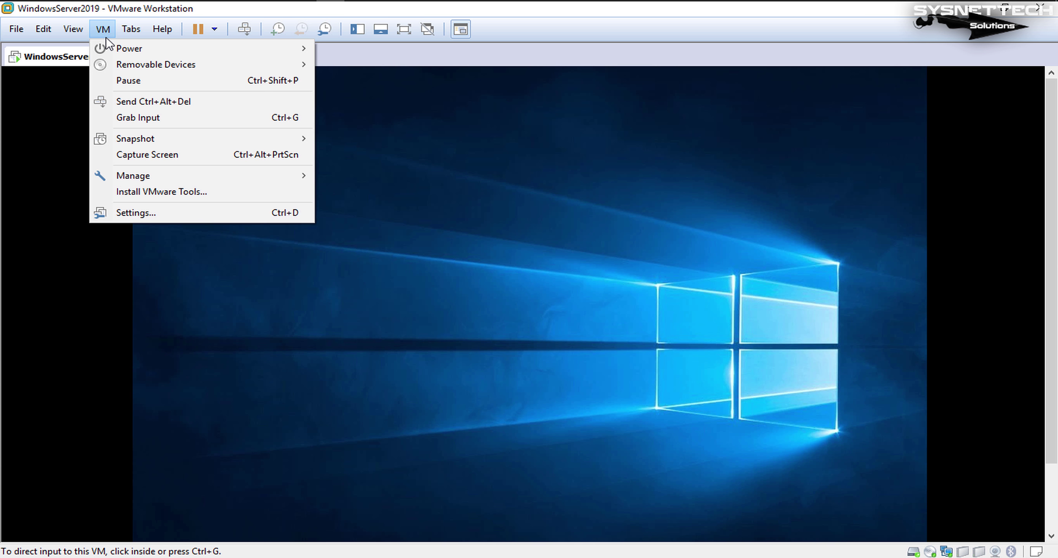
click(224, 193)
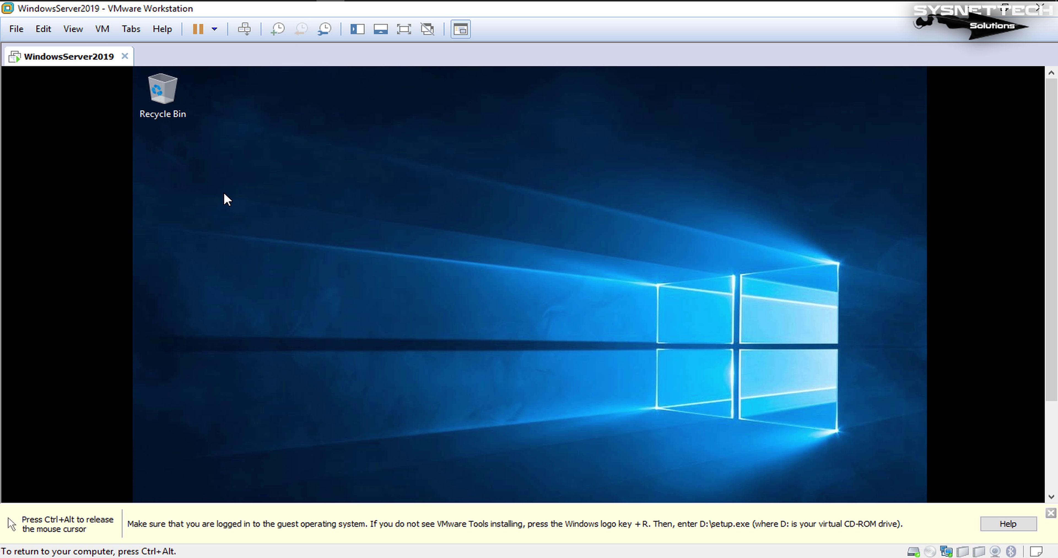
key(ctrl+alt)
click(1050, 513)
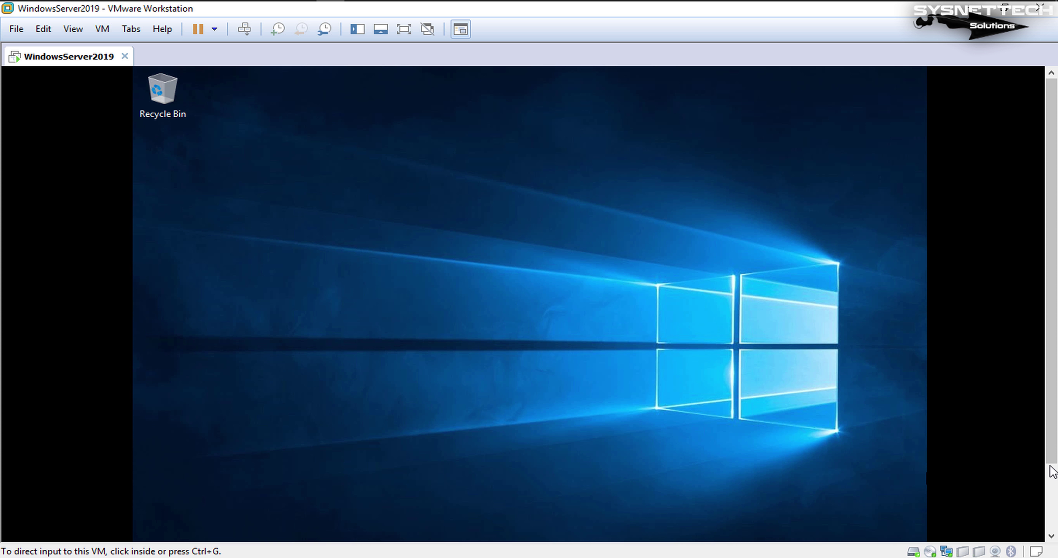
- Run setup64.exe from the VMware Tools disc in DVD Drive (D:) of the guest system
scroll(964, 415, down, 2)
scroll(936, 423, down, 1)
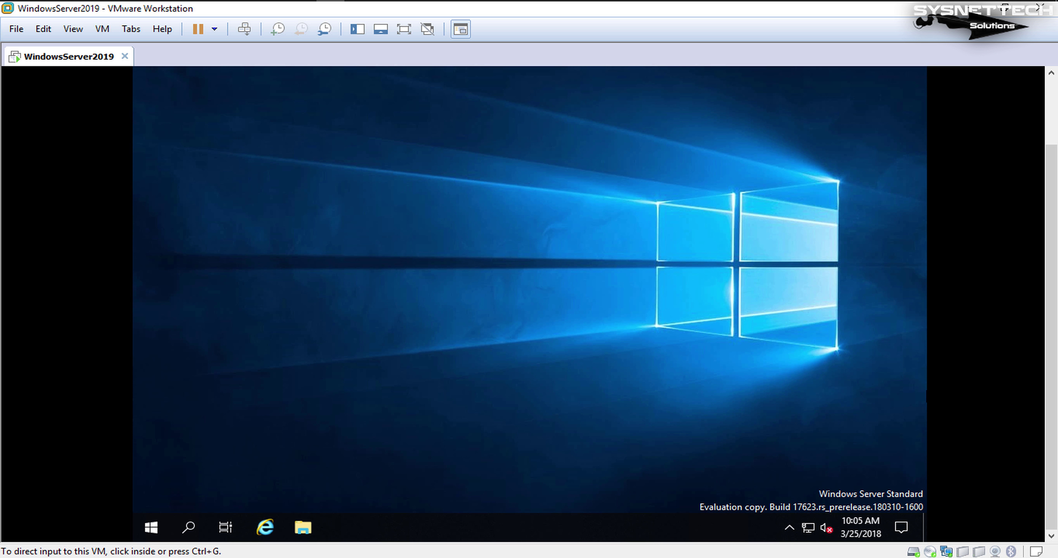
click(798, 456)
click(788, 528)
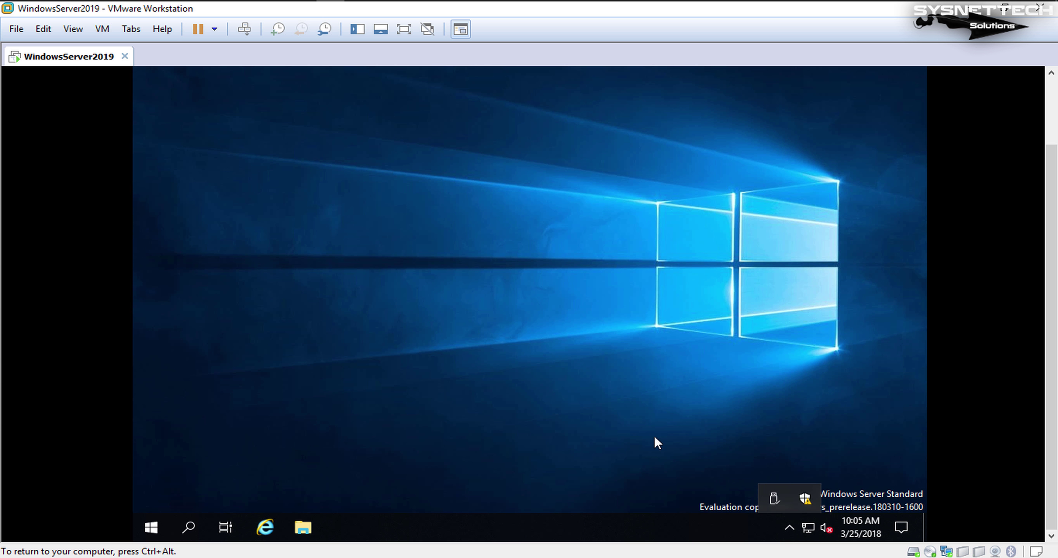
click(544, 367)
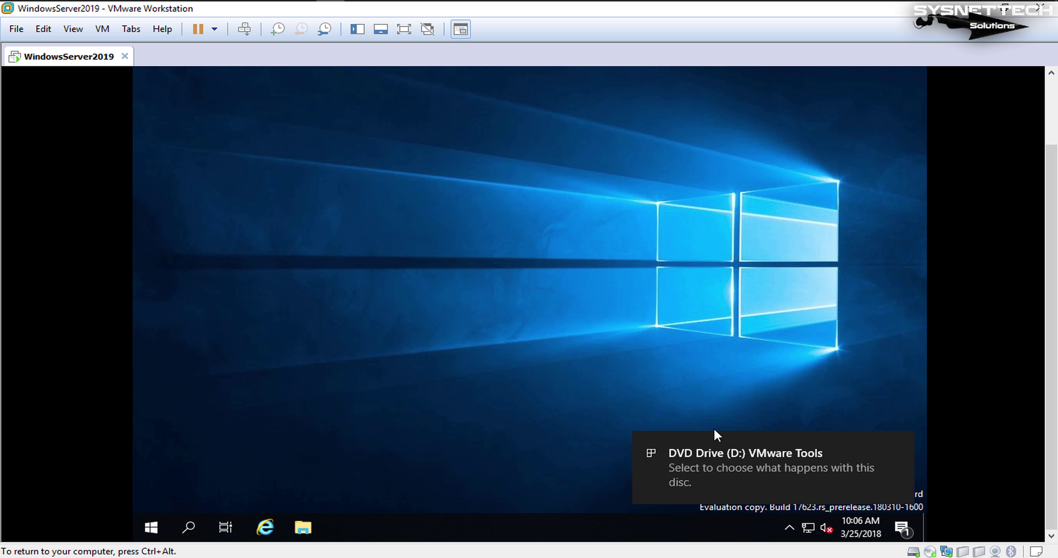
click(734, 456)
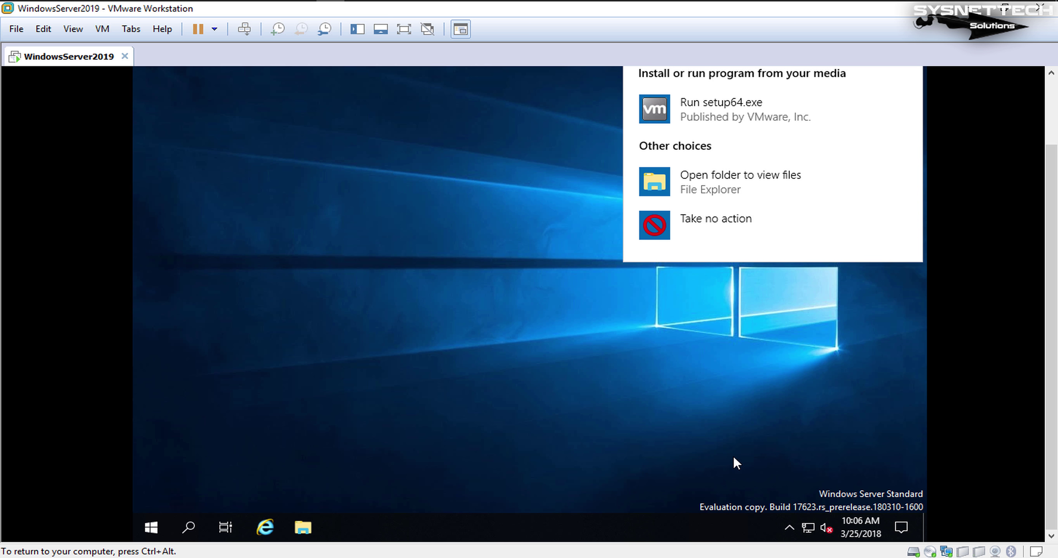
click(749, 119)
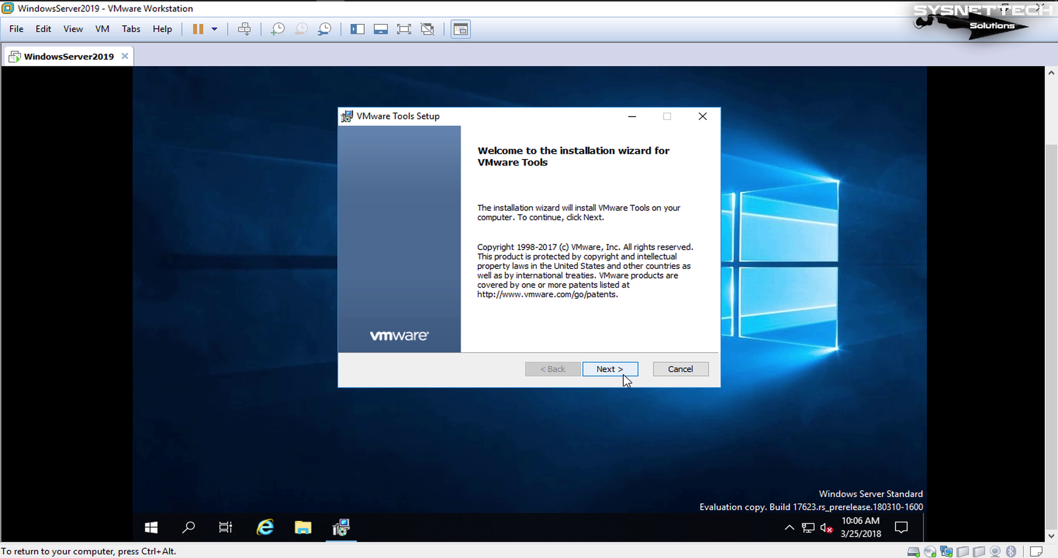
- Choose the Complete setup type in the VMware Tools wizard and start the installation
click(610, 369)
click(394, 256)
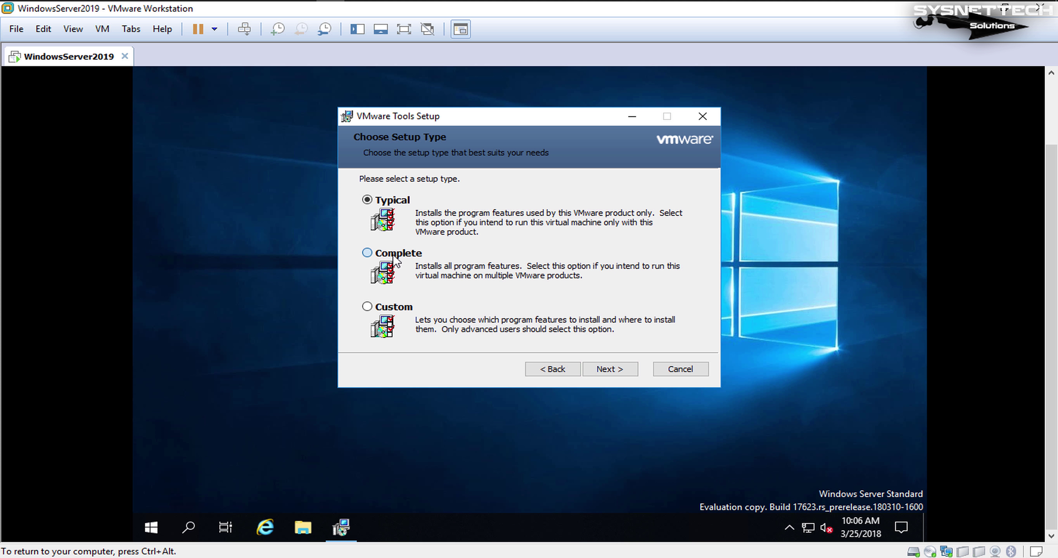
click(626, 372)
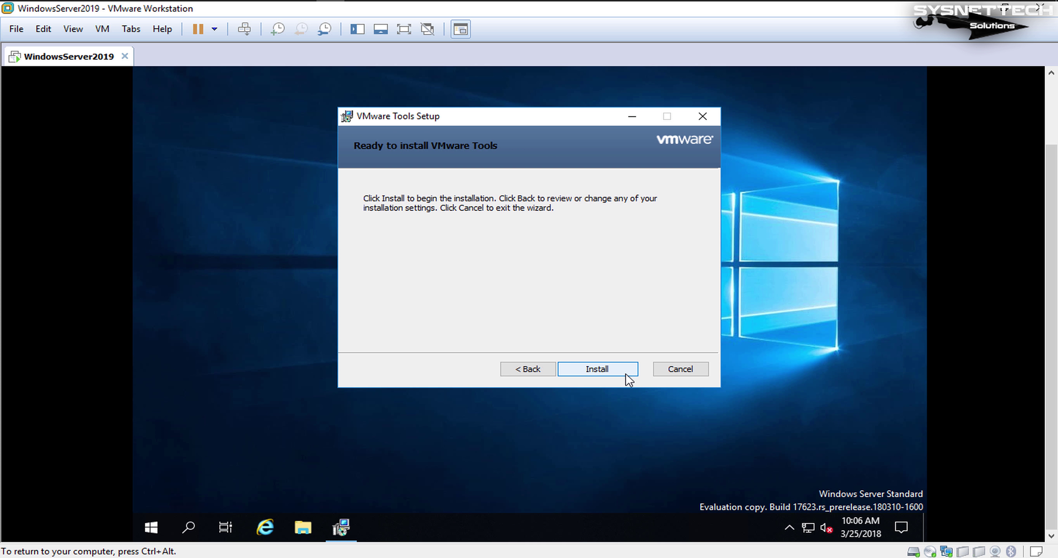
click(626, 371)
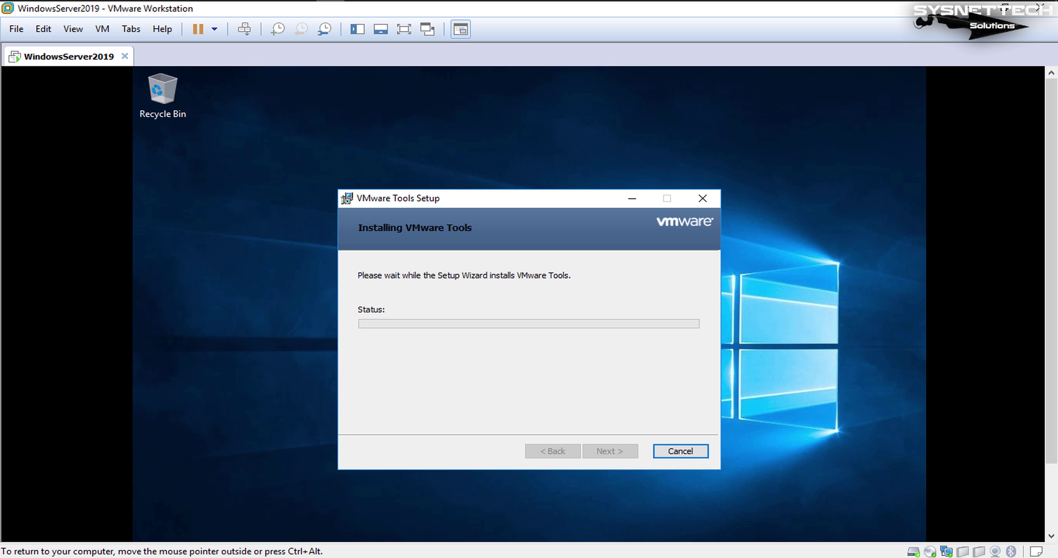
- Finish the VMware Tools setup and restart the virtual machine to apply the configuration changes
scroll(1054, 361, down, 1)
scroll(1054, 363, down, 1)
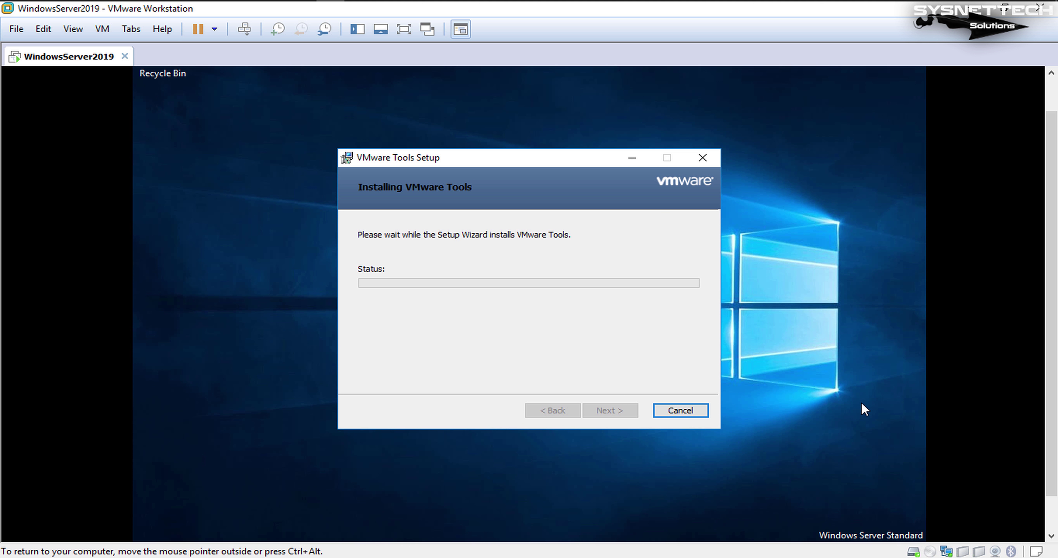
click(633, 412)
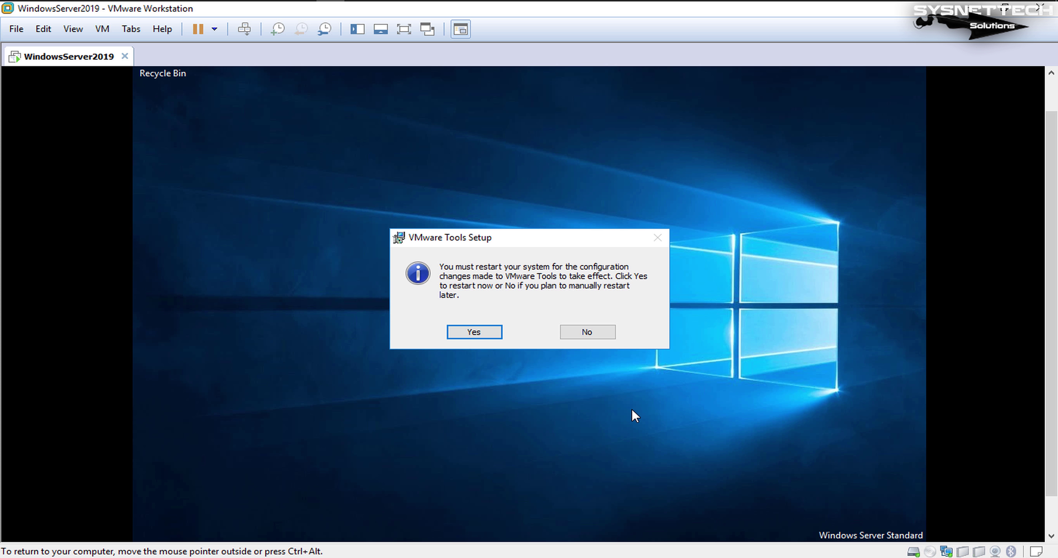
click(486, 332)
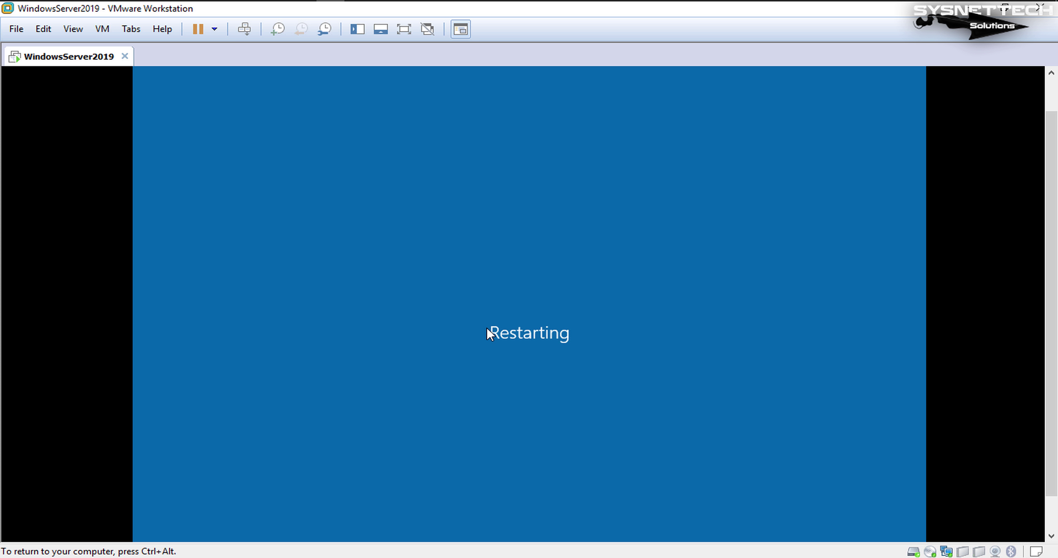
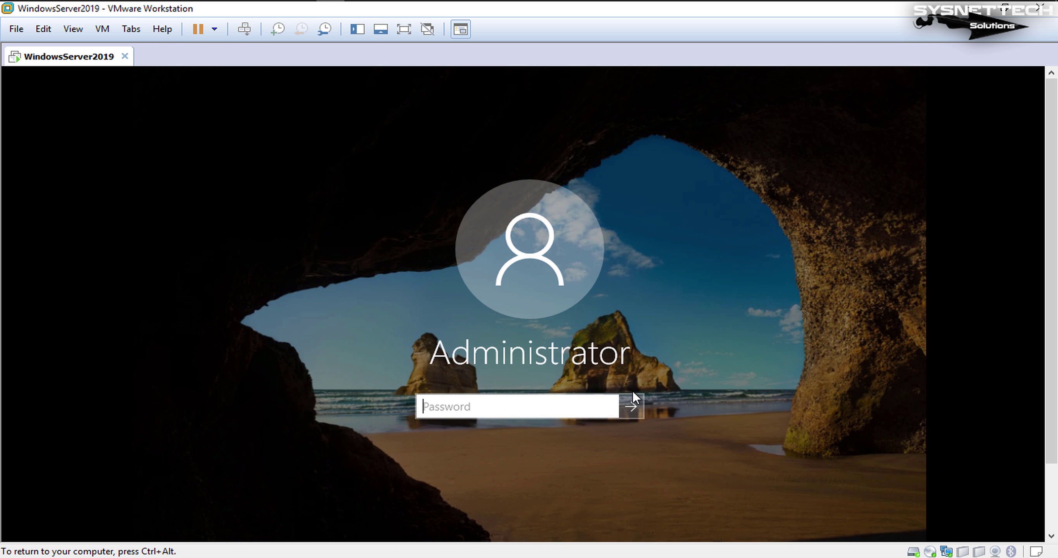
- Sign in to the restarted server as Administrator by entering the account password
text(**********)
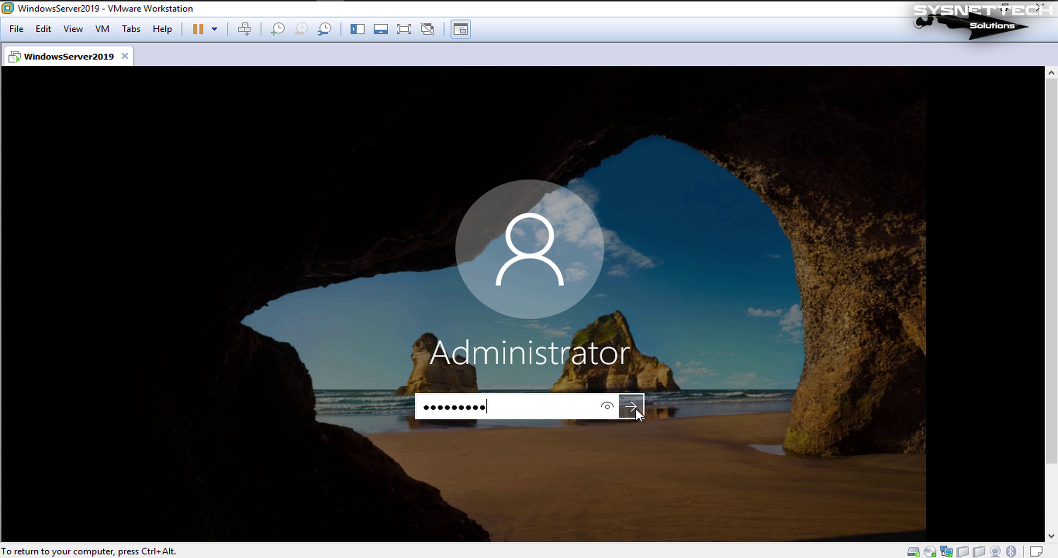
click(636, 408)
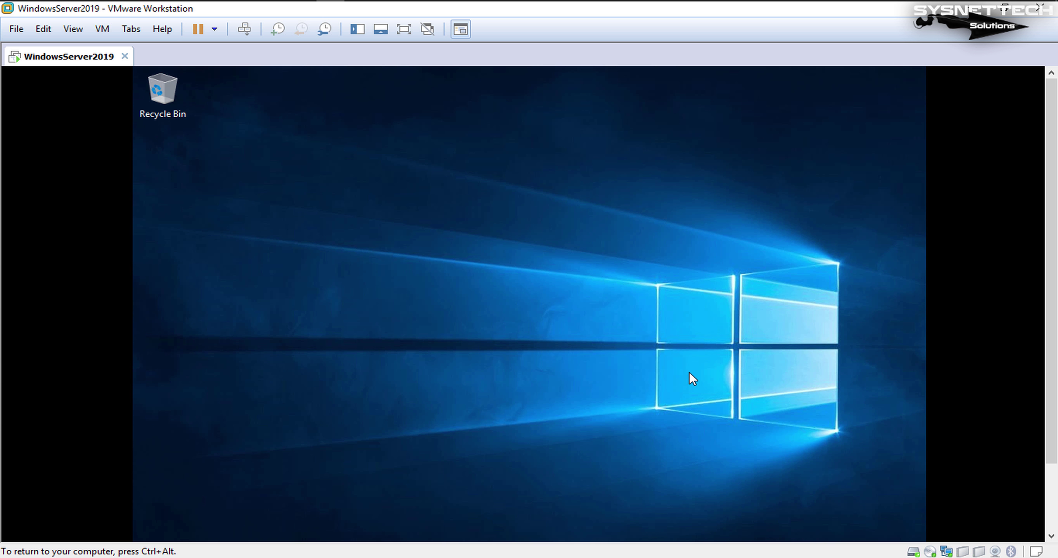
- Fit the guest display to the current size of the VMware Workstation window
key(ctrl+alt)
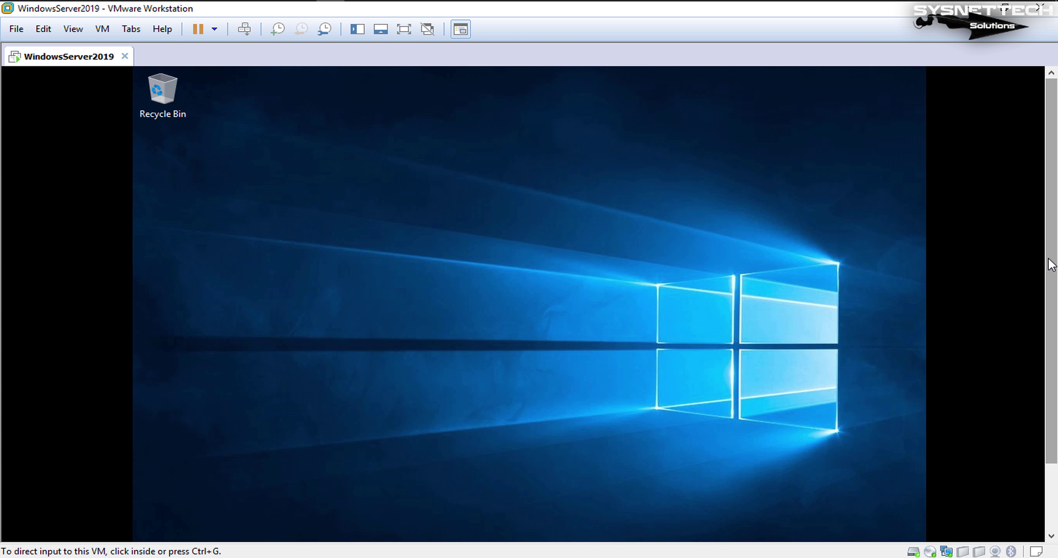
scroll(420, 139, down, 3)
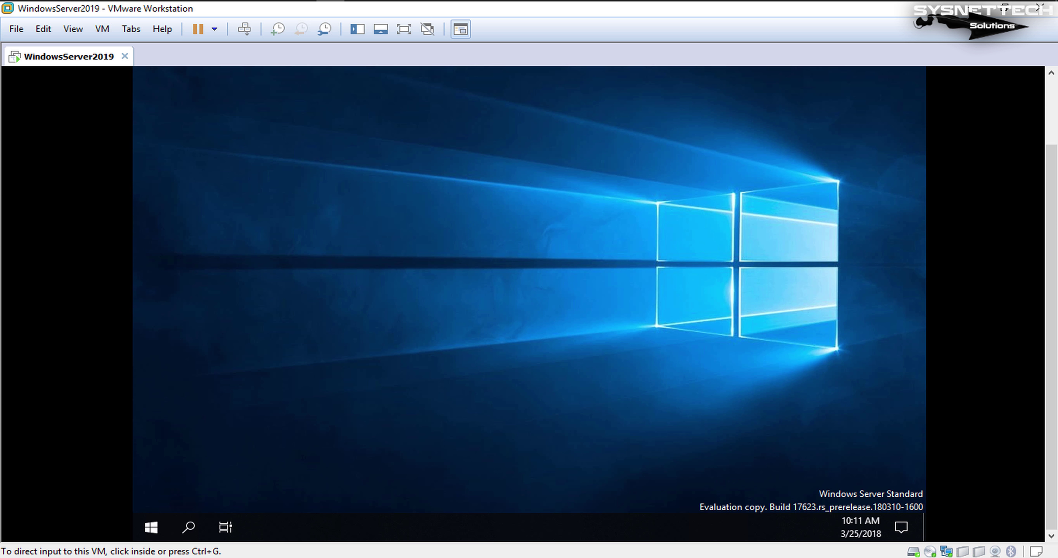
click(85, 33)
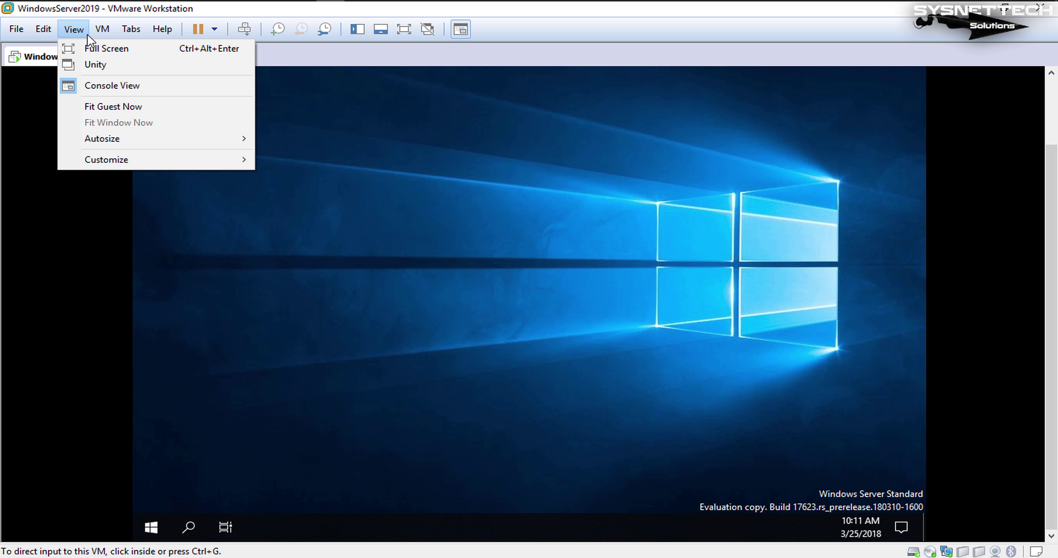
click(182, 109)
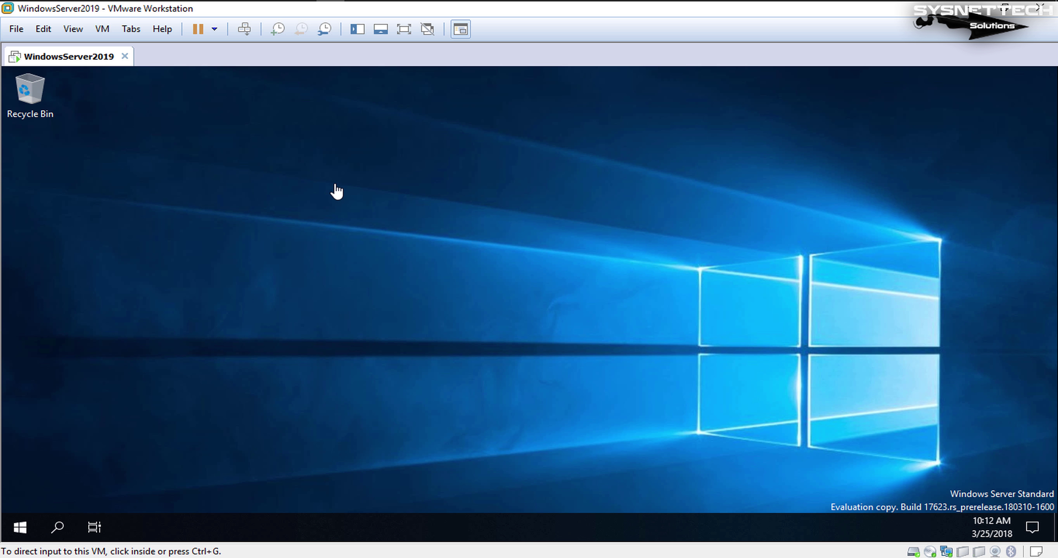
- Refresh the Windows Server desktop twice
click(402, 203)
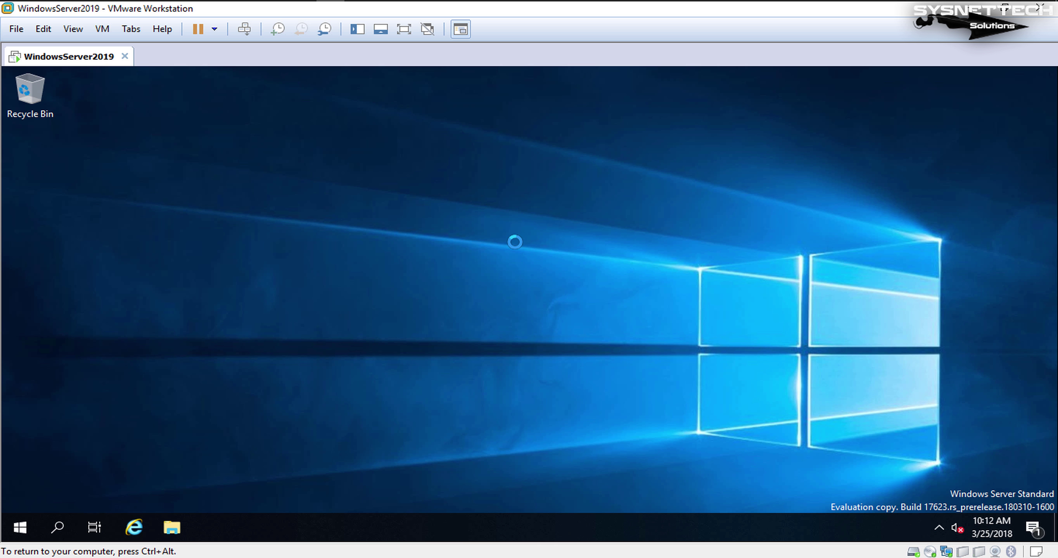
right_click(557, 222)
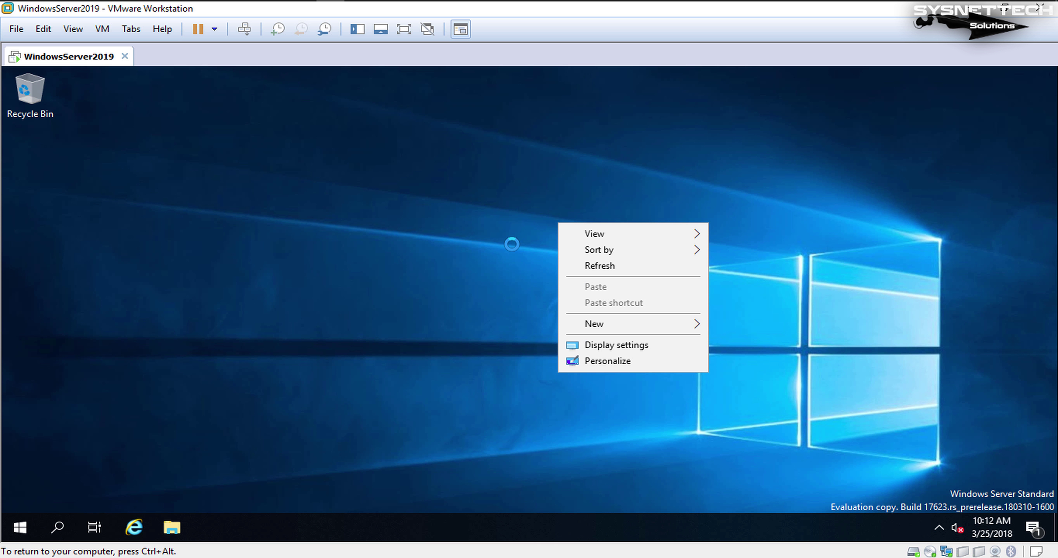
click(613, 273)
right_click(522, 216)
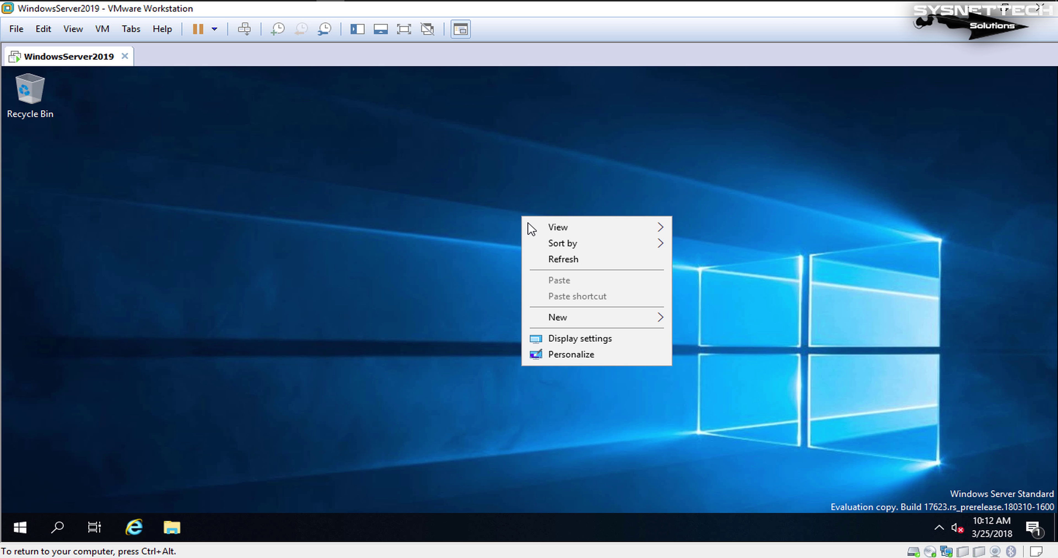
click(561, 262)
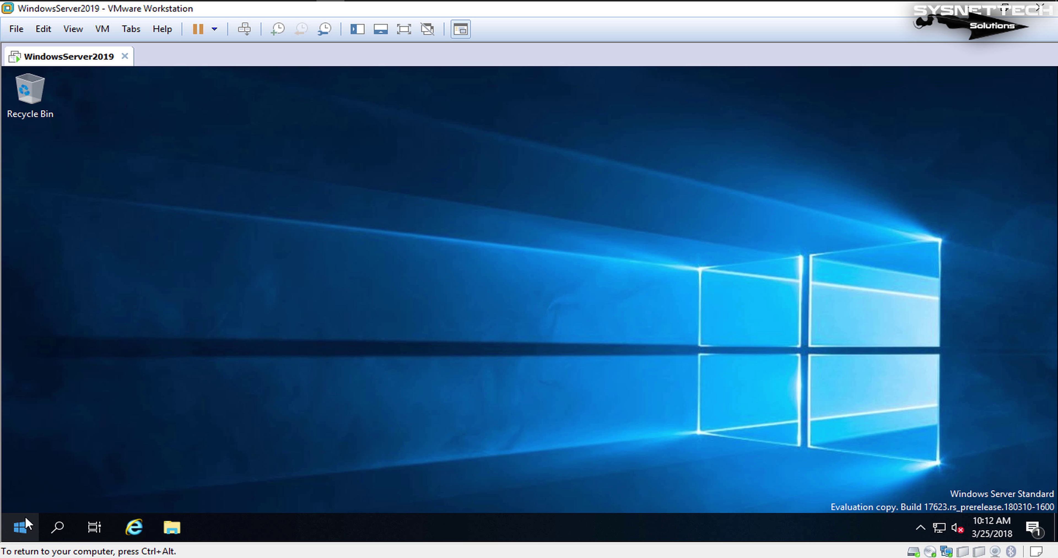
- Look over the programs in the Start menu and open the Taskbar settings
click(26, 528)
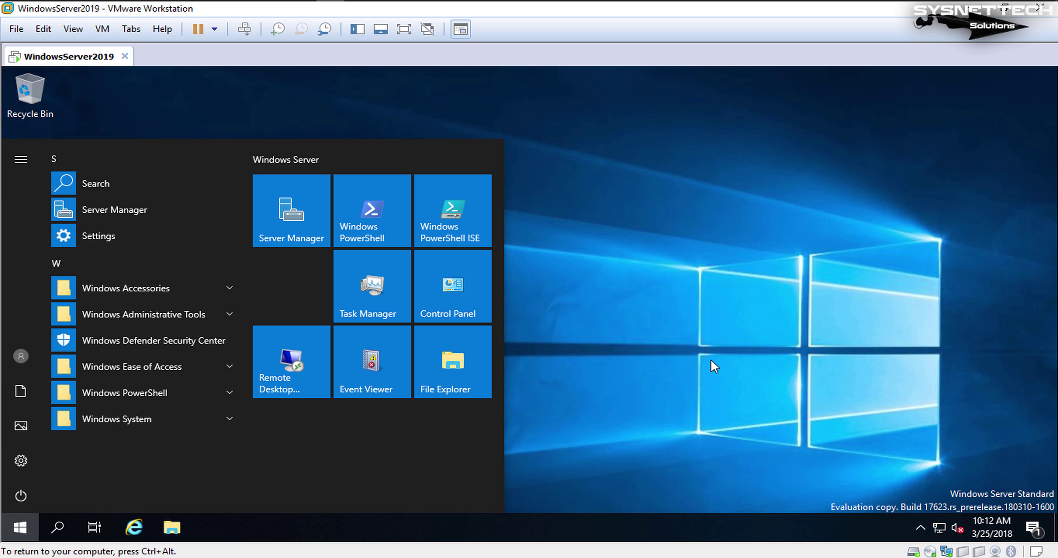
right_click(625, 520)
click(746, 508)
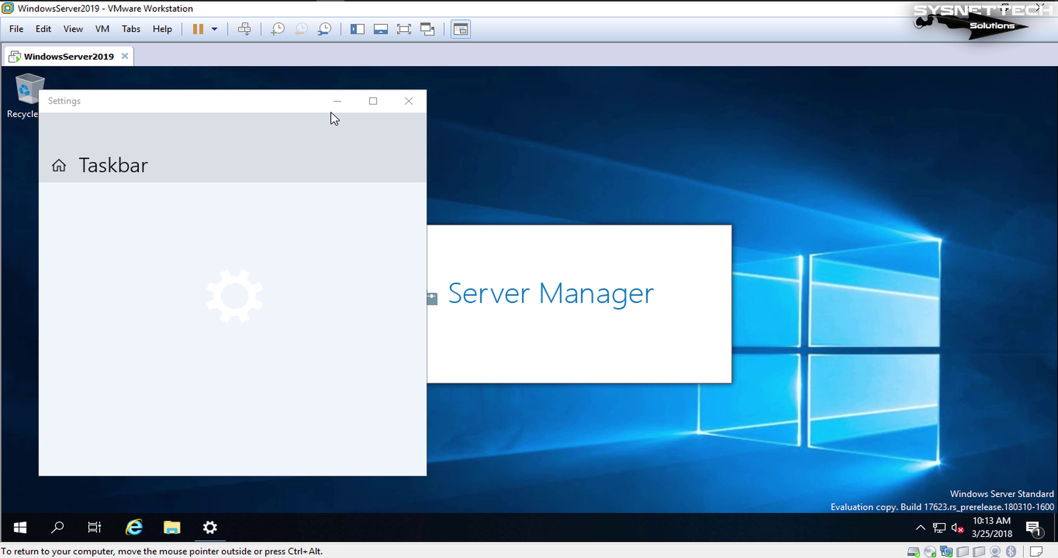
- Maximize the Settings window and open the About page of the System settings
click(267, 106)
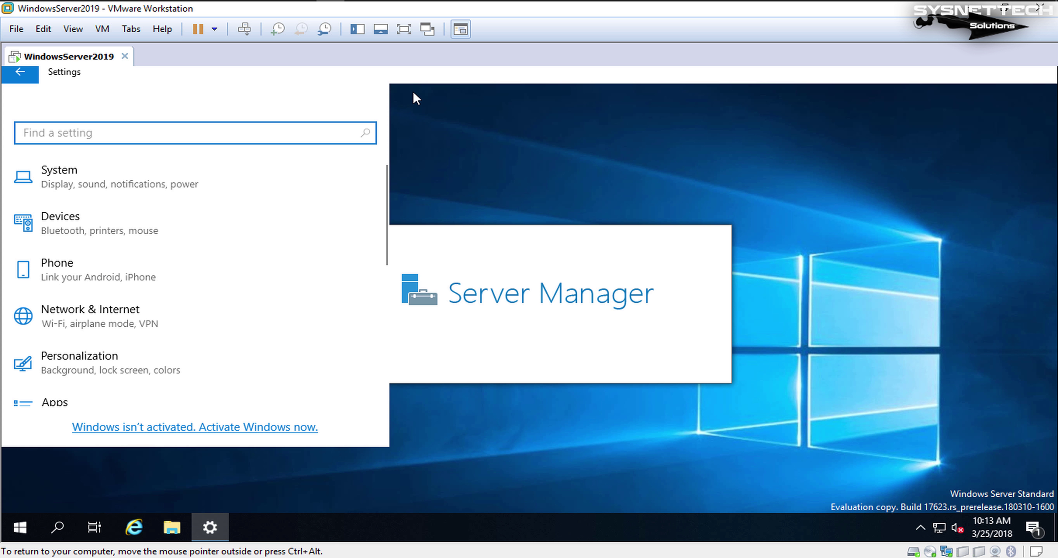
click(412, 90)
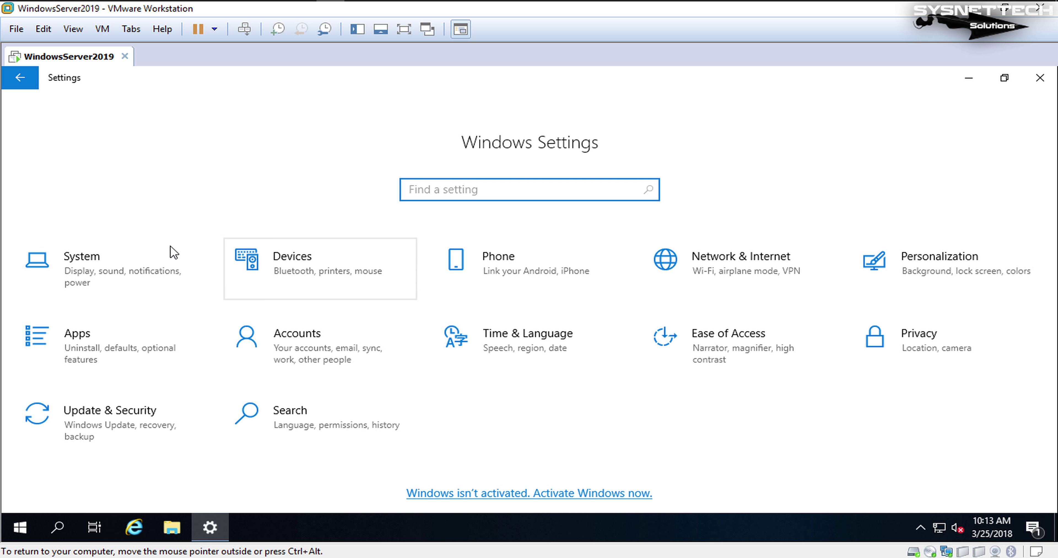
click(148, 259)
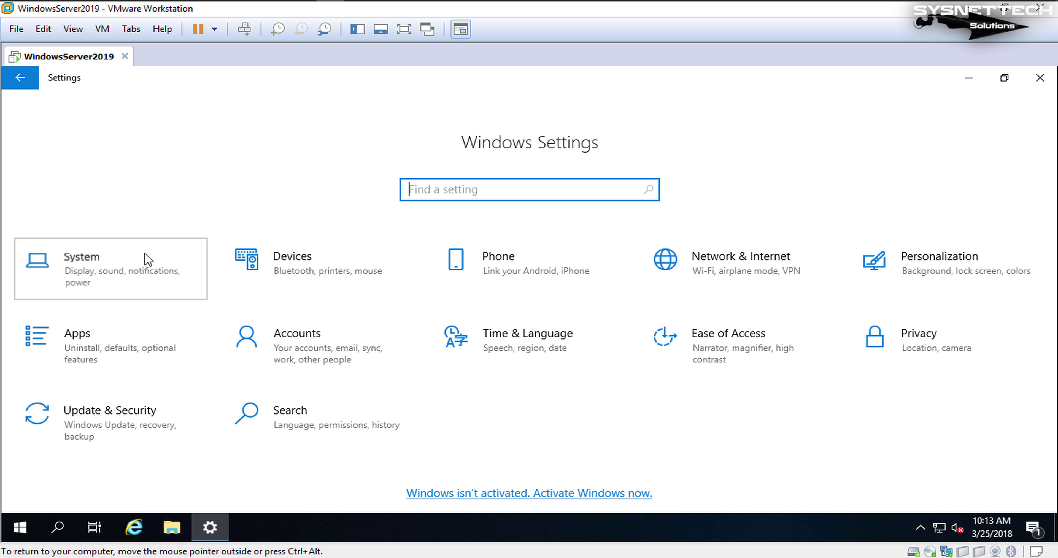
click(182, 294)
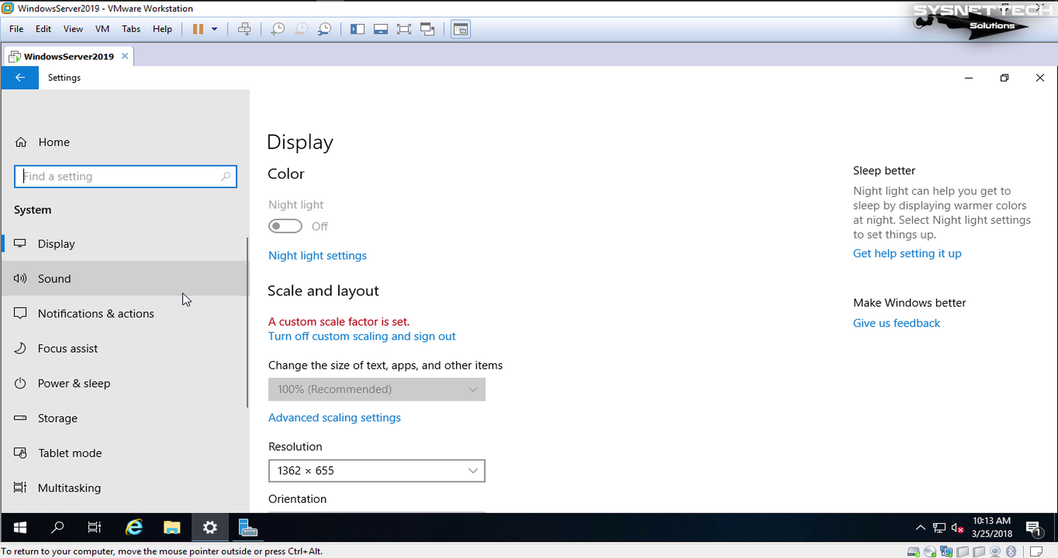
scroll(177, 326, down, 3)
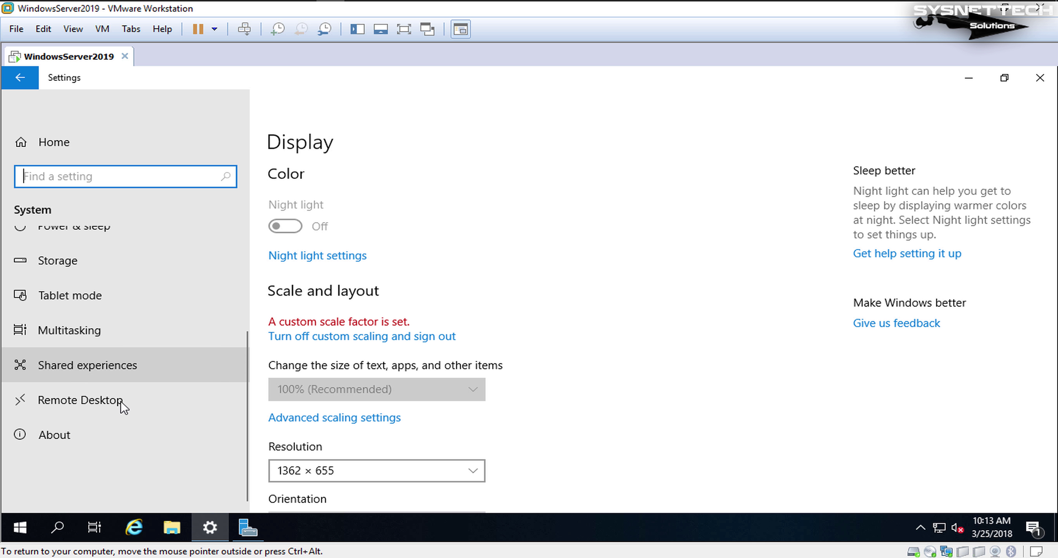
click(111, 443)
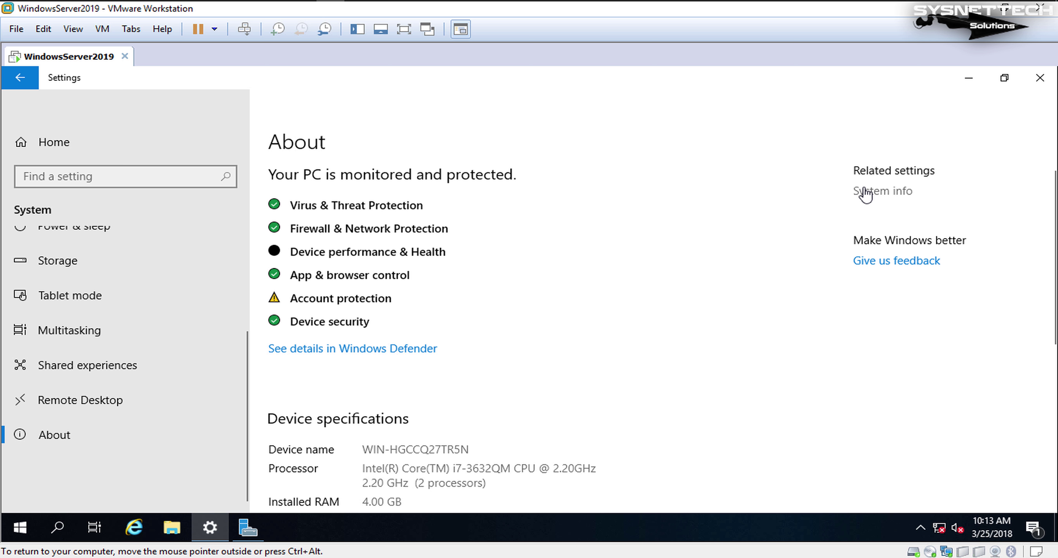
- Examine the device specifications and Windows specifications on the About page
scroll(513, 448, down, 5)
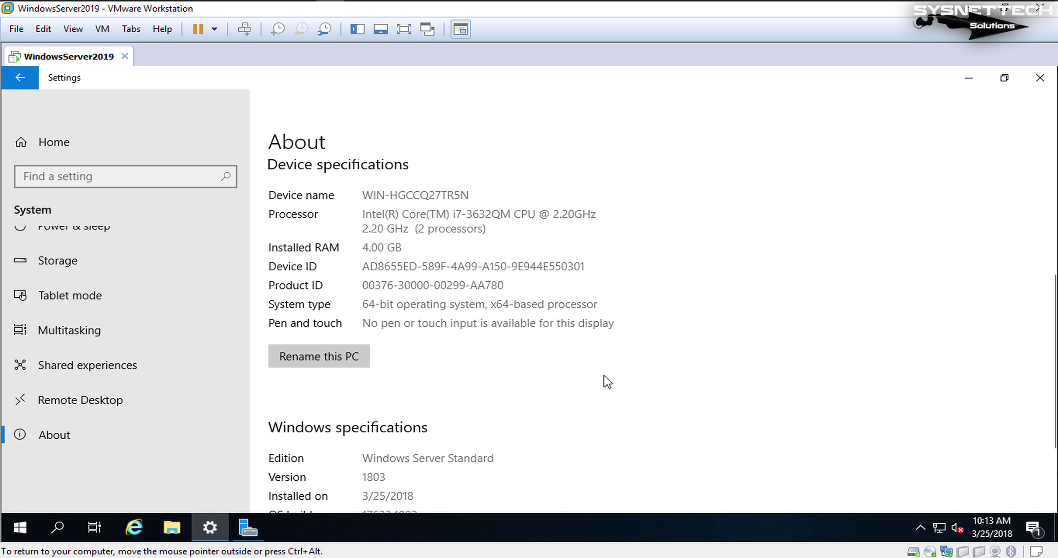
scroll(633, 369, down, 2)
scroll(635, 369, down, 2)
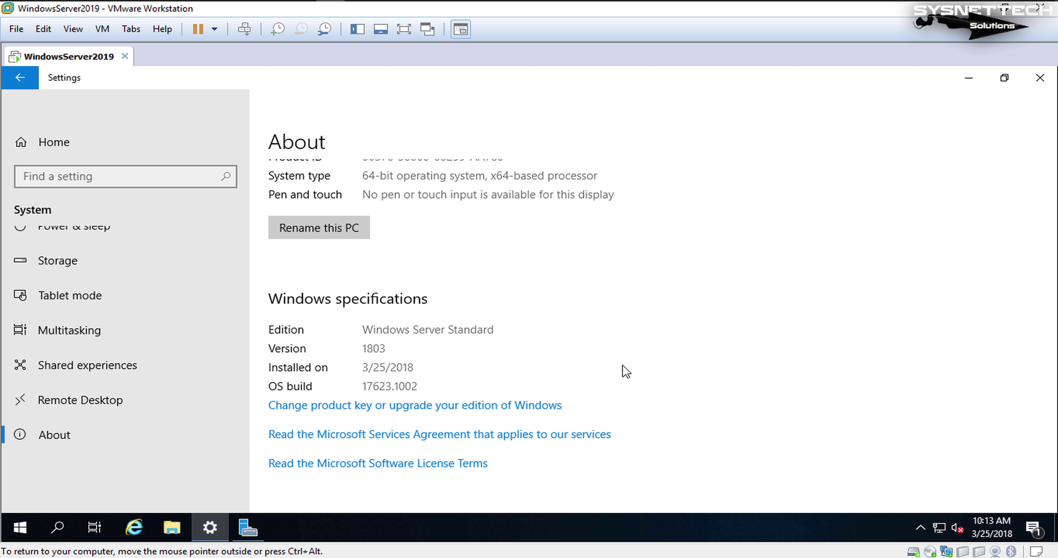
- Open the related system info, maximize the System window to review the basic computer information, and close it
scroll(626, 372, up, 5)
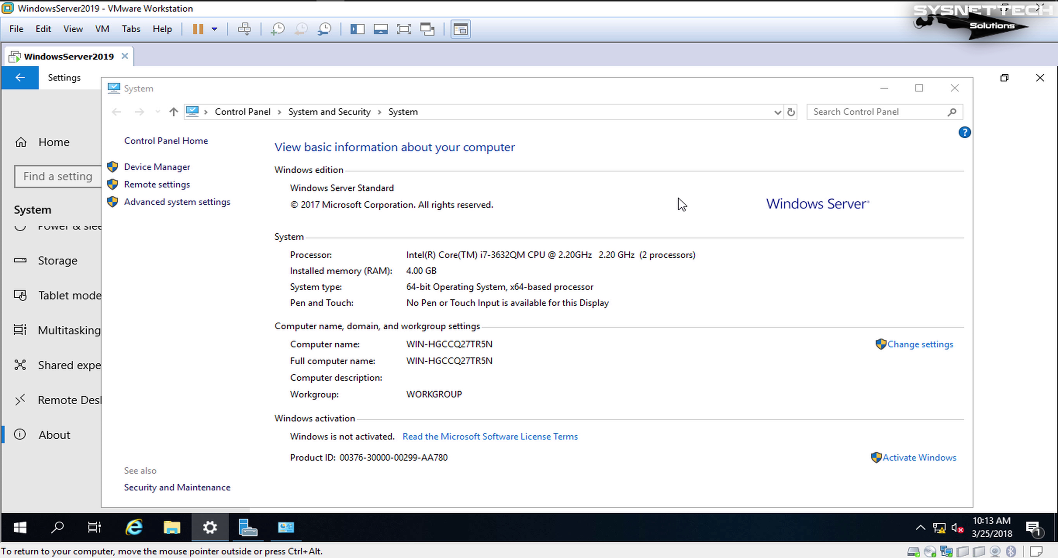
double_click(663, 91)
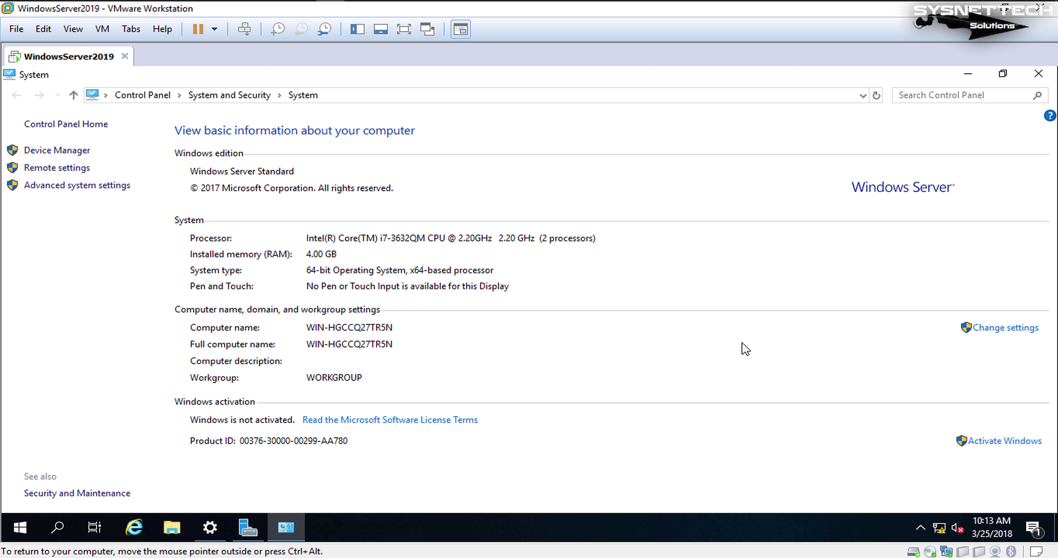
click(1038, 74)
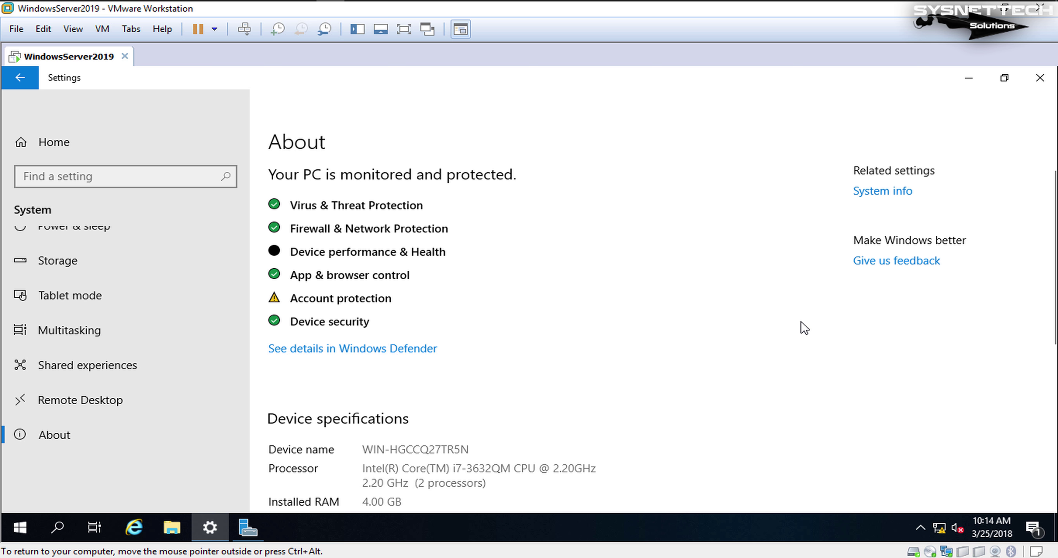
- Go over the About page's device and Windows specifications once more and close Settings
scroll(803, 324, down, 4)
scroll(804, 328, down, 1)
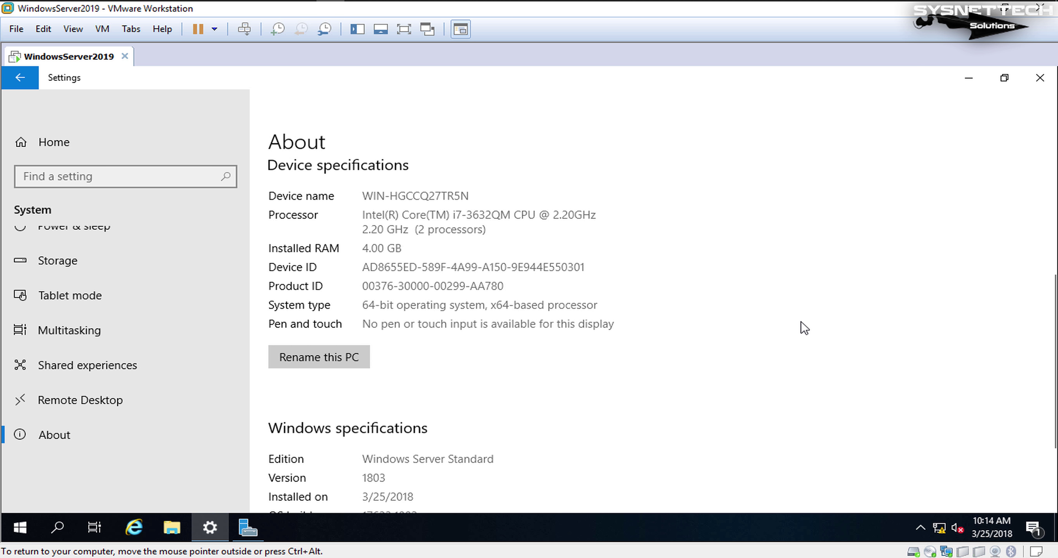
scroll(804, 329, down, 2)
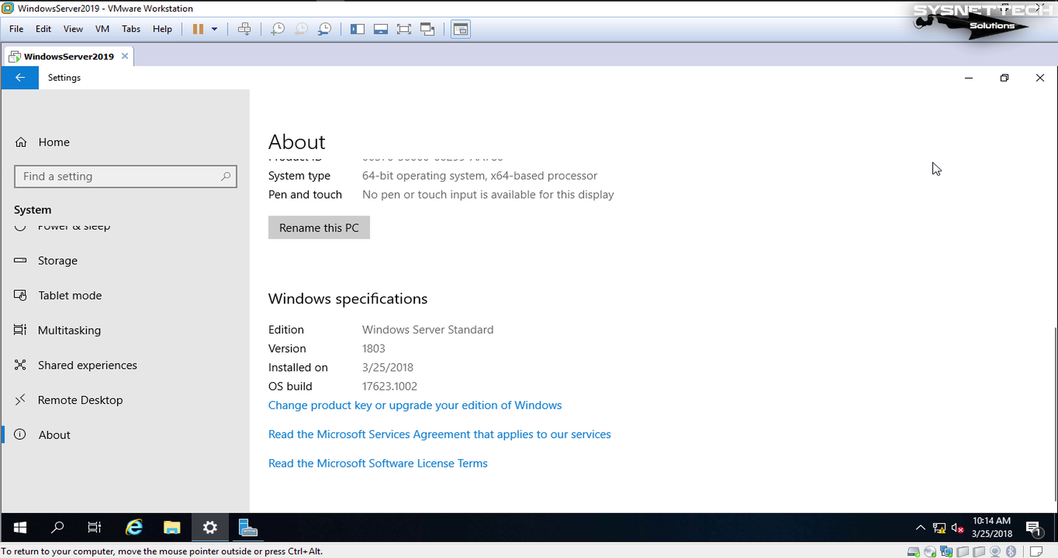
click(1035, 89)
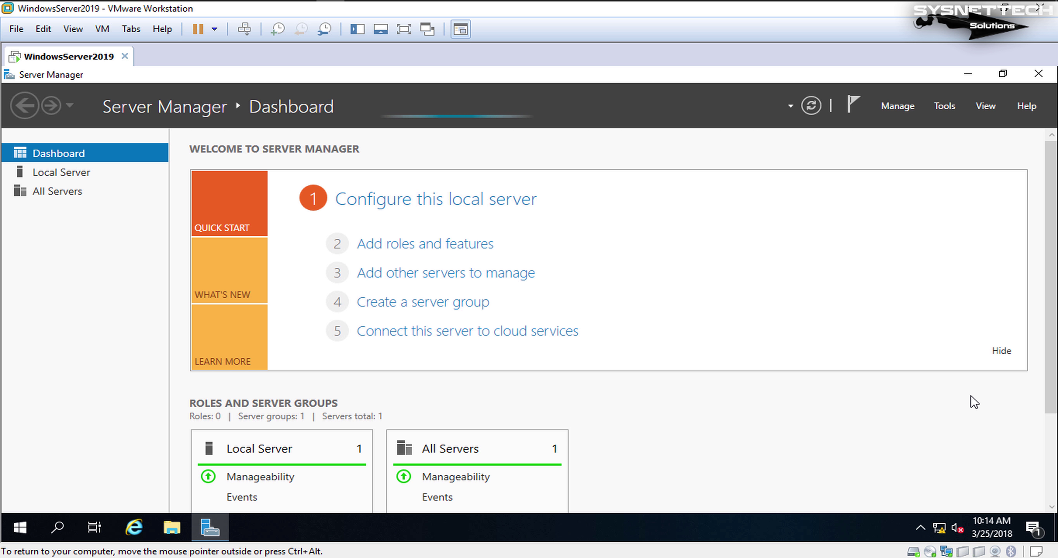
- Search the Start menu for "info" and open System Information
key(super)
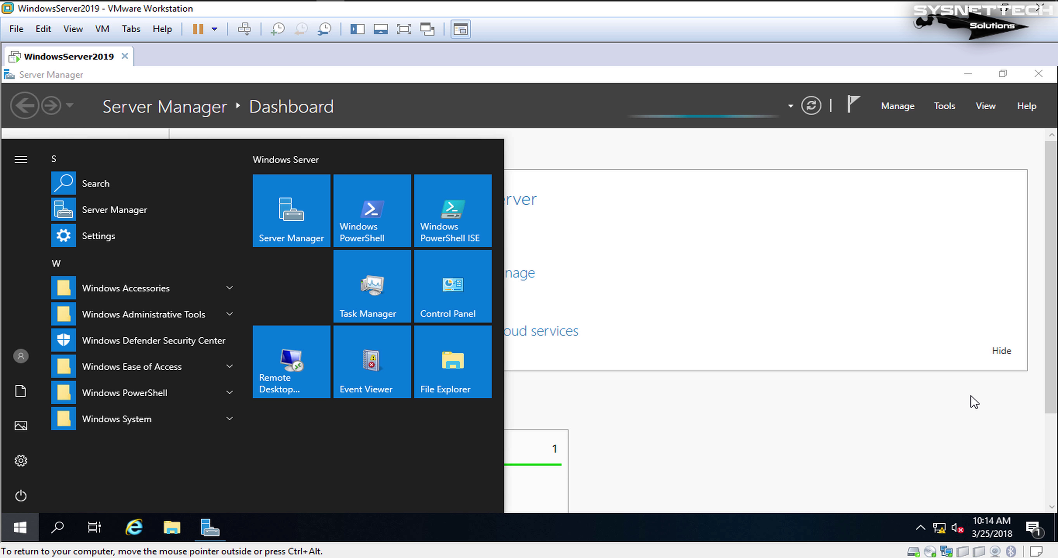
key(Escape)
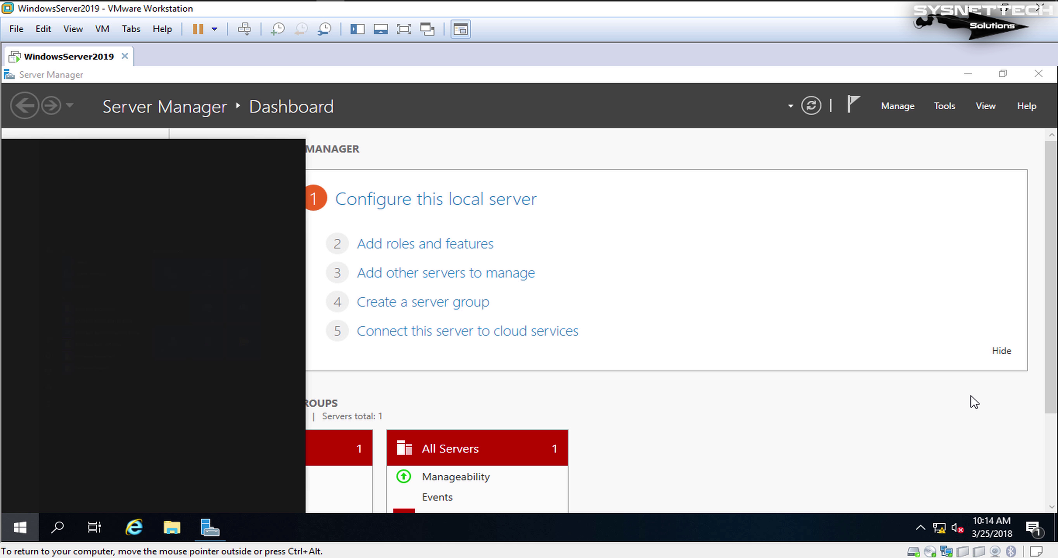
text('n)
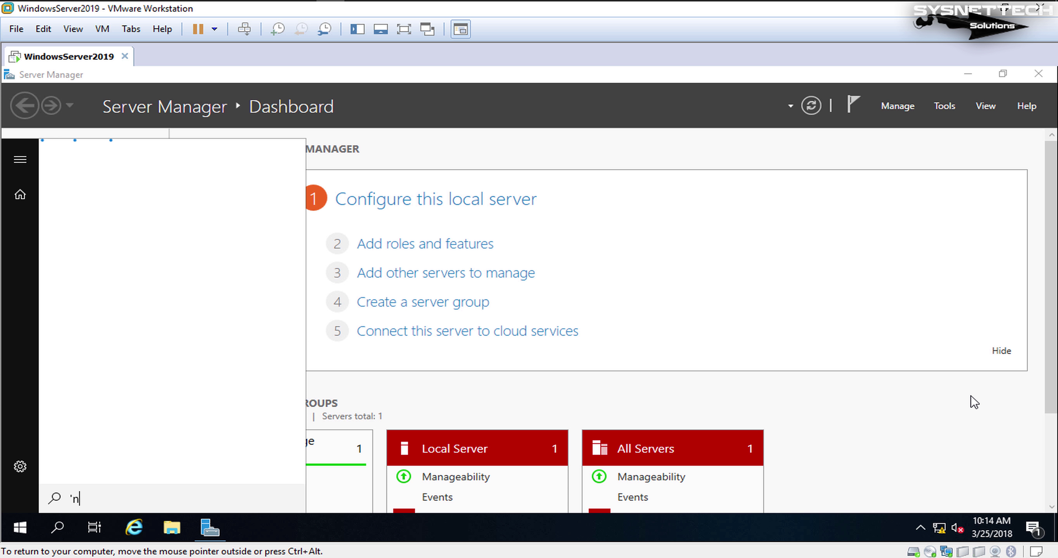
key(BackSpace)
key(BackSpace)
text(info)
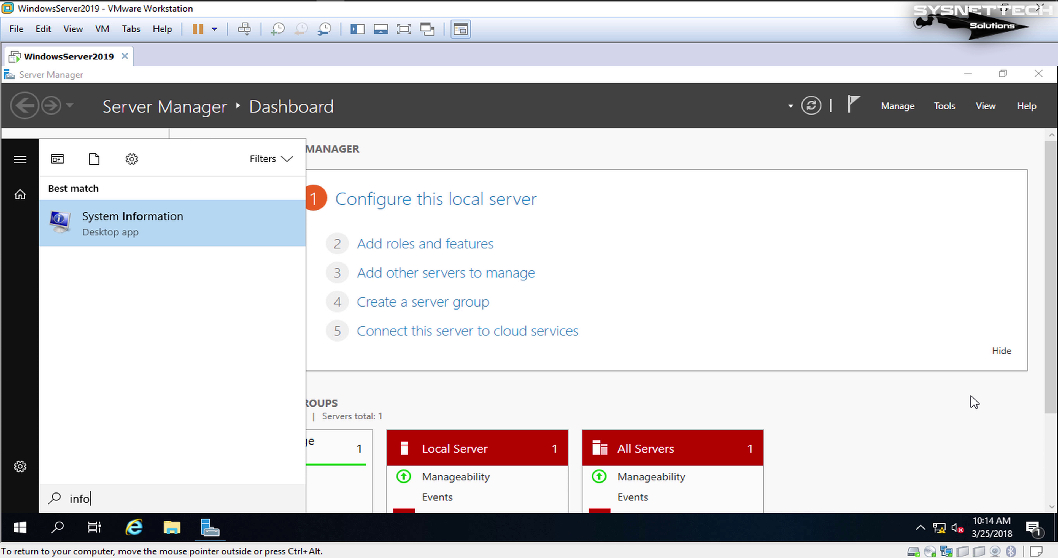
click(222, 238)
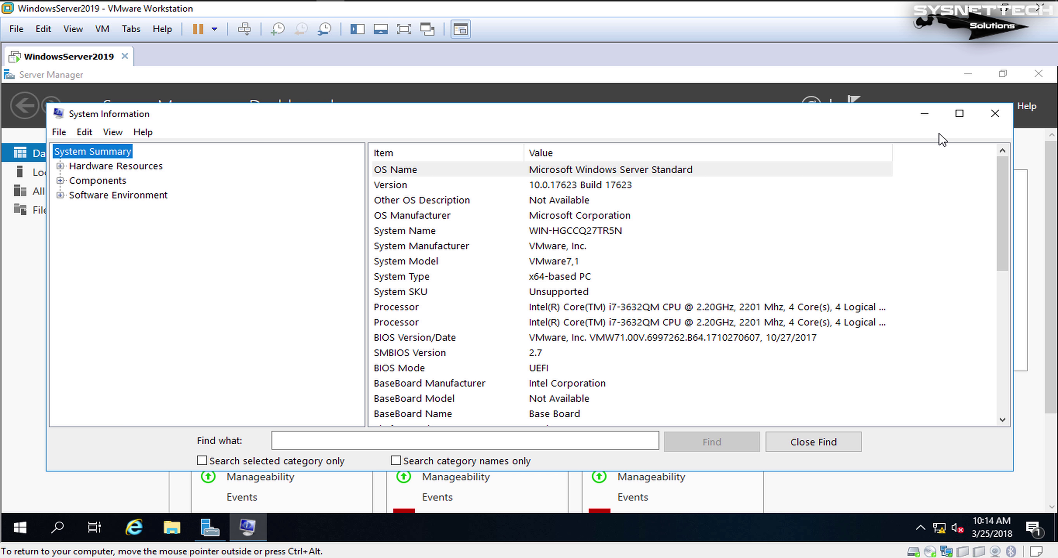
- Highlight the Version entry in the system summary, and close System Information and Server Manager
click(660, 186)
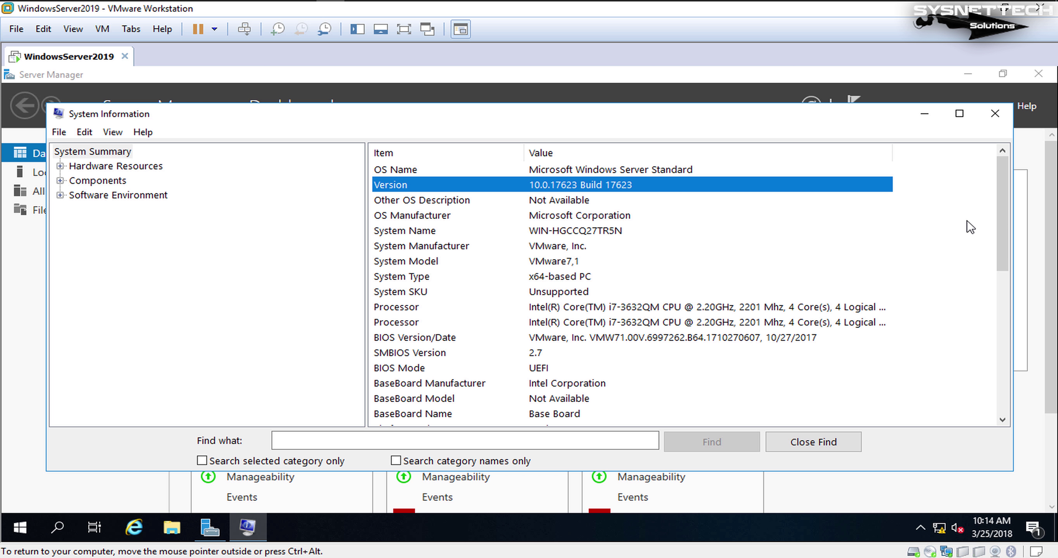
click(992, 114)
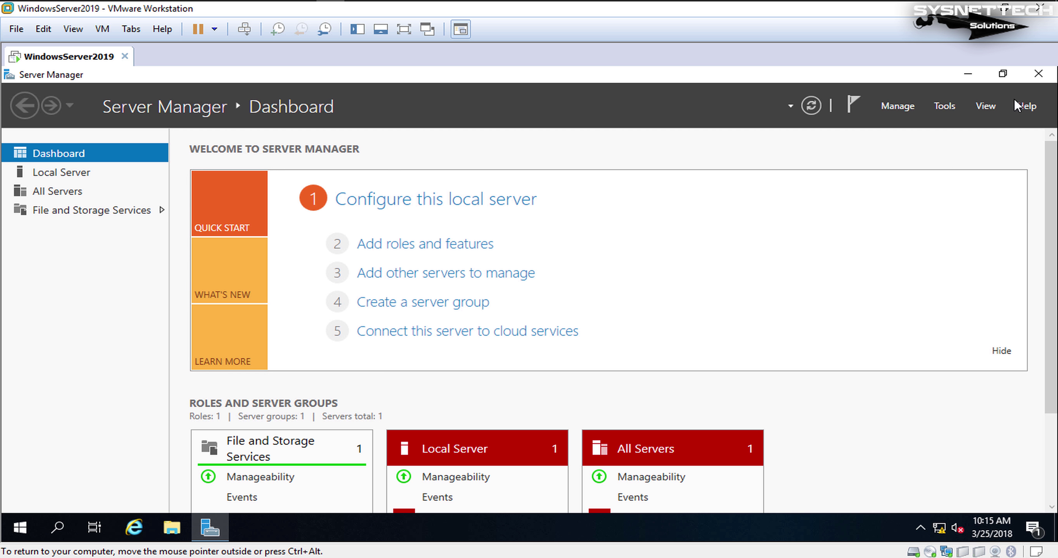
click(1031, 78)
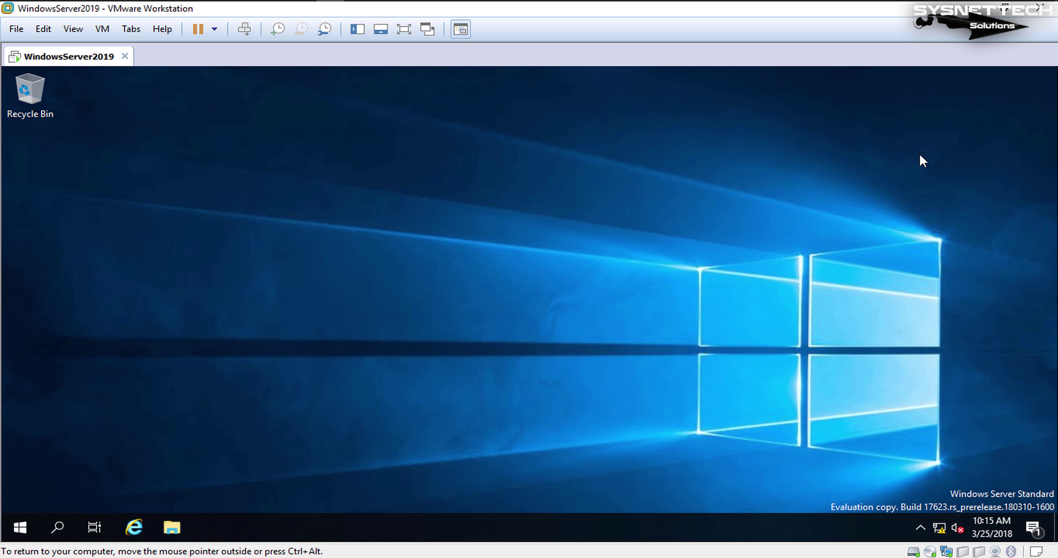
- Refresh the Windows Server desktop and open the Start menu
right_click(513, 79)
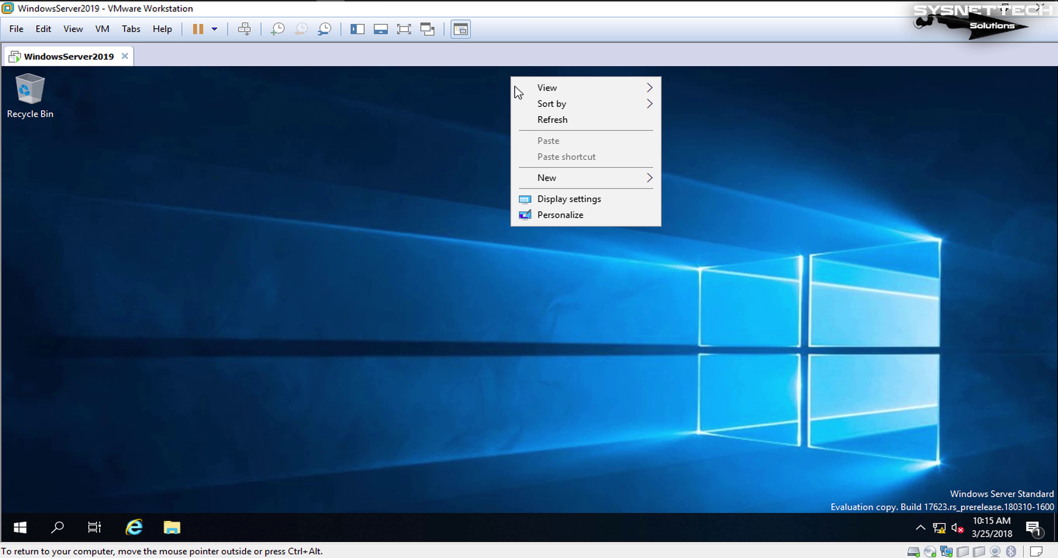
click(536, 121)
click(20, 528)
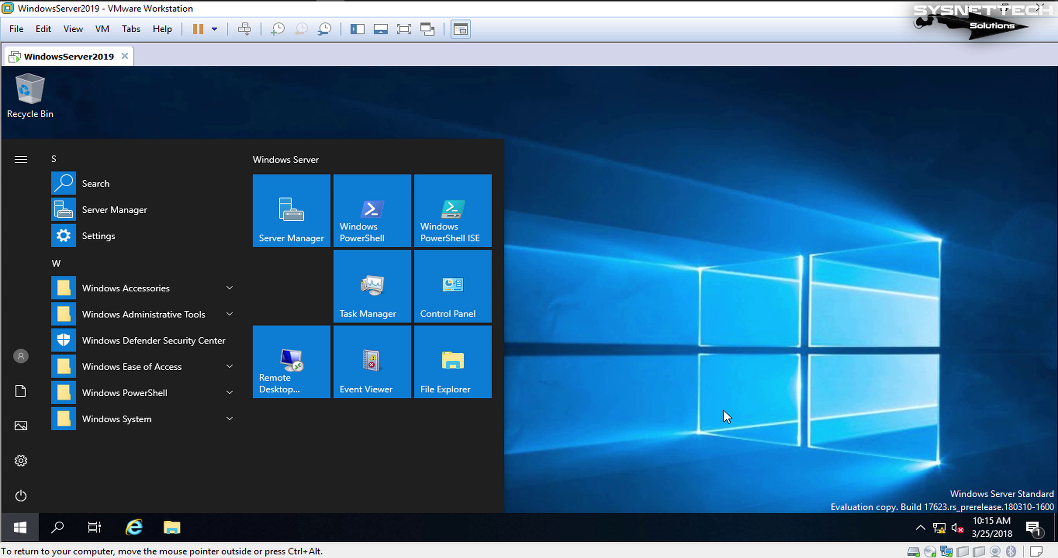